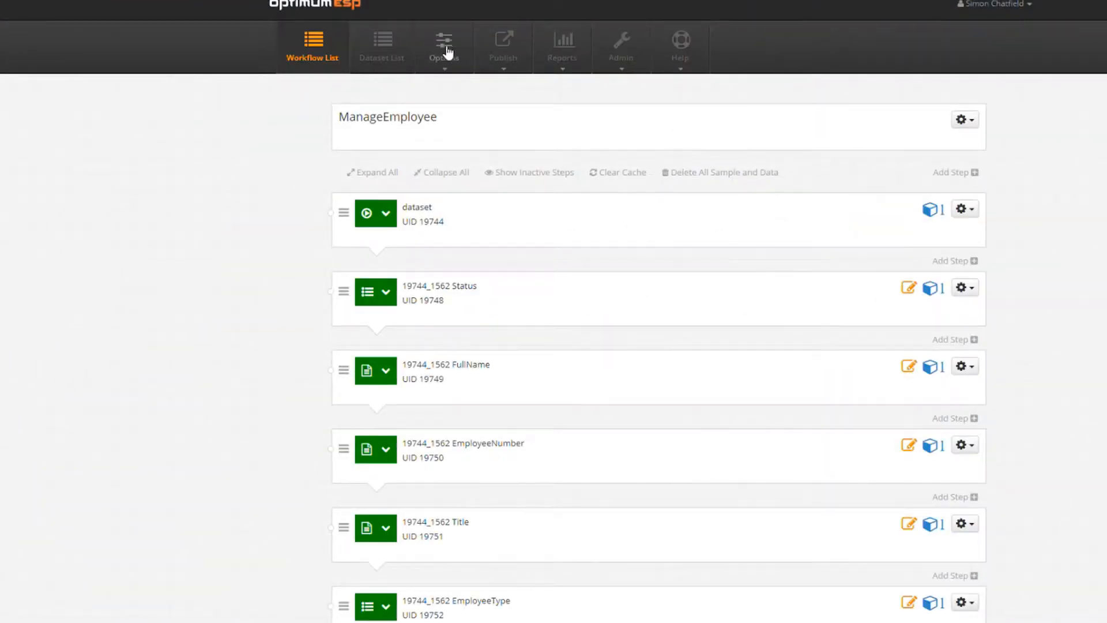
Set the en_US survey Next button label to 'Save' and return to Manage Workflow.
{"action": "left_click", "coordinate": [445, 49]}
{"action": "left_click", "coordinate": [487, 105]}
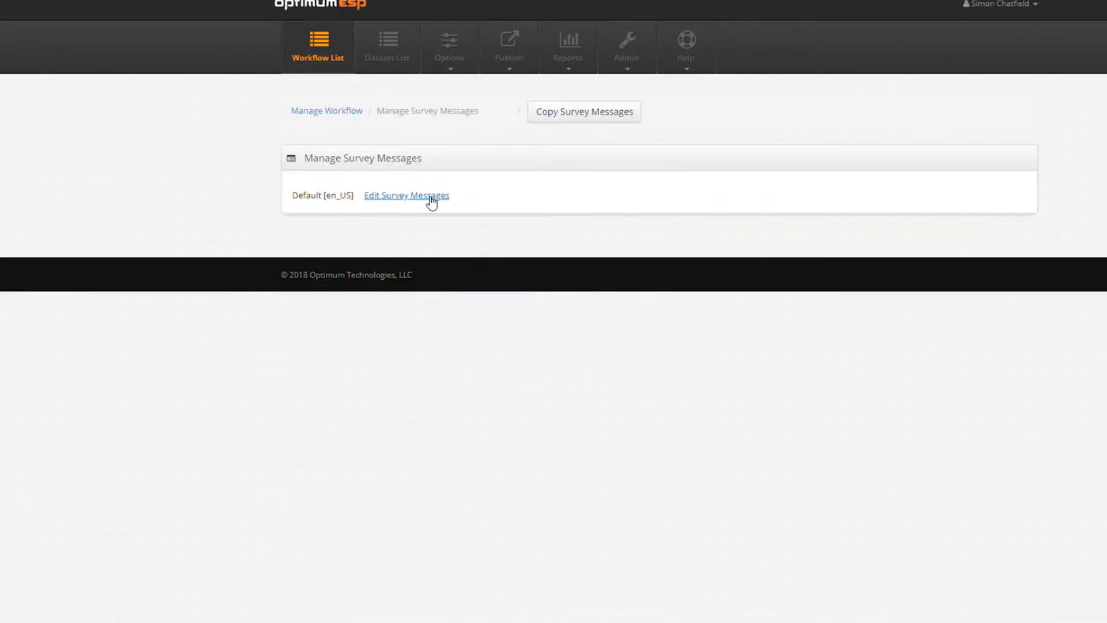
{"action": "left_click", "coordinate": [431, 199]}
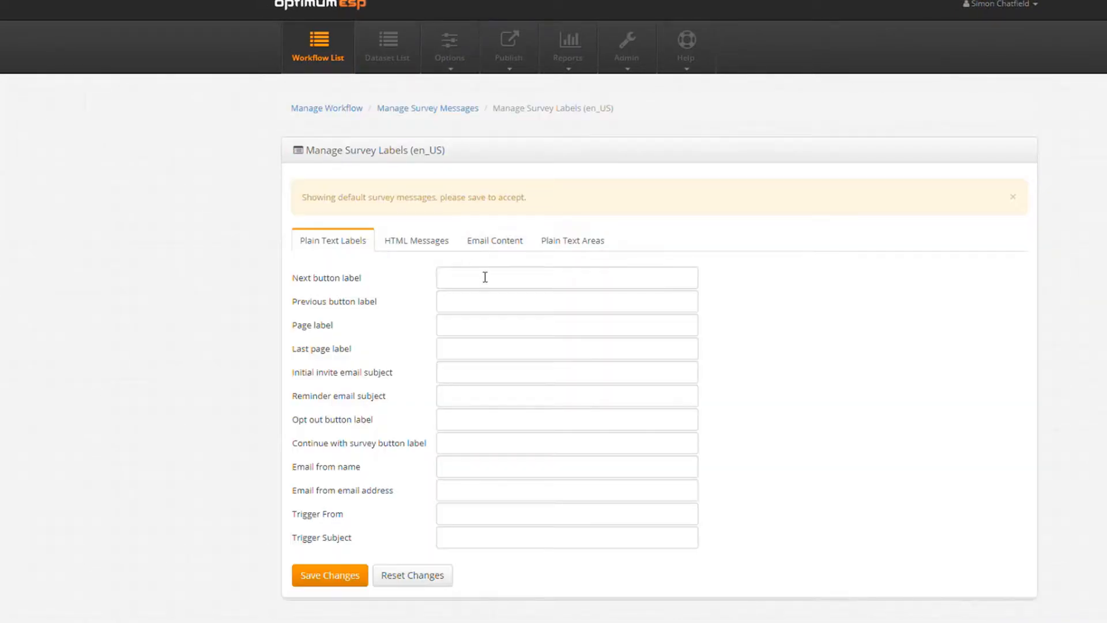
{"action": "left_click", "coordinate": [485, 278]}
{"action": "type", "text": "Save"}
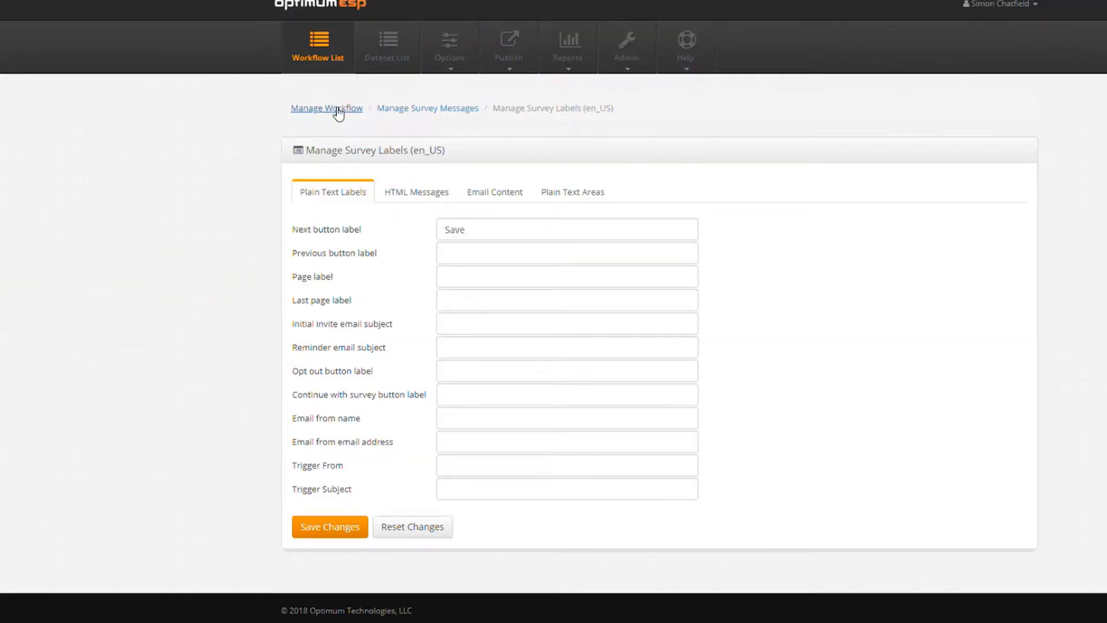
{"action": "left_click", "coordinate": [339, 111]}
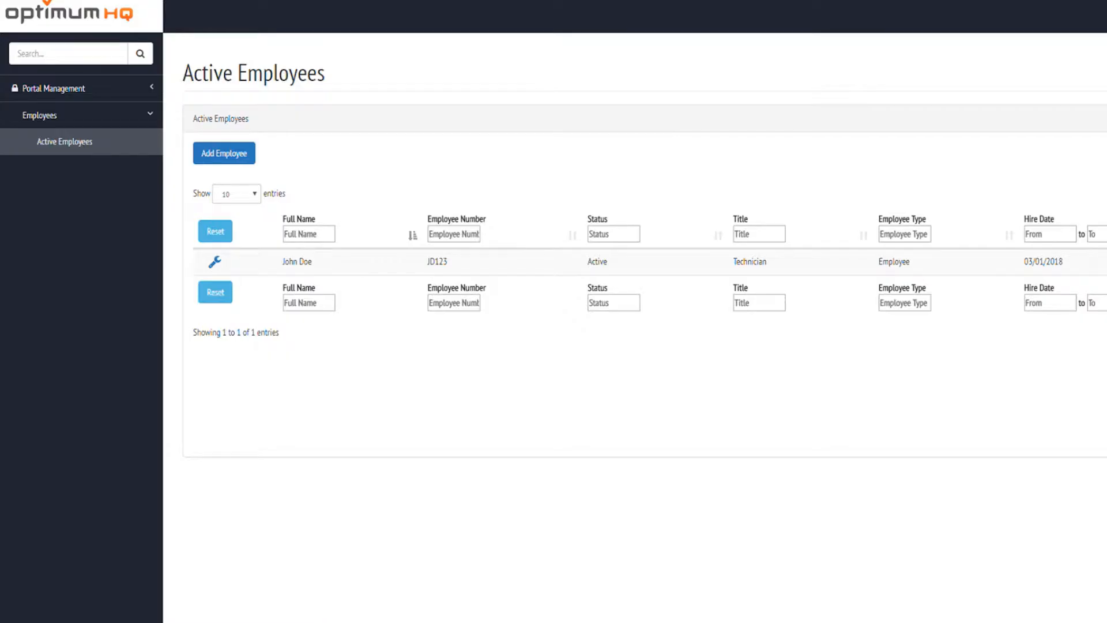
Create and save segment listManagers returning the Email column, ordered by Email.
{"action": "left_click", "coordinate": [79, 88]}
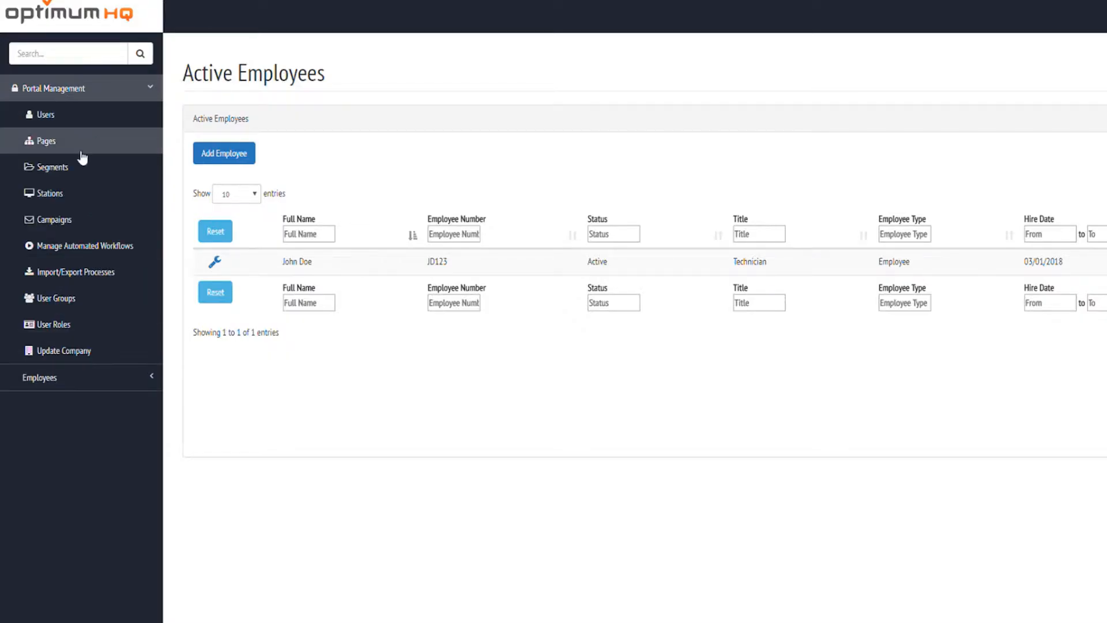
{"action": "left_click", "coordinate": [77, 164]}
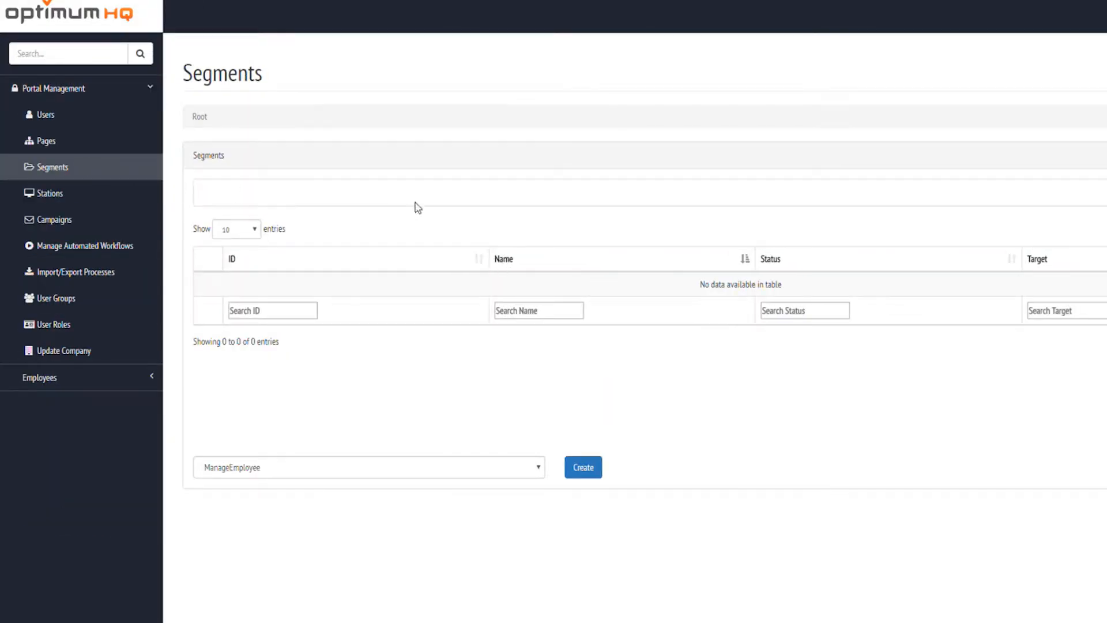
{"action": "left_click", "coordinate": [575, 477]}
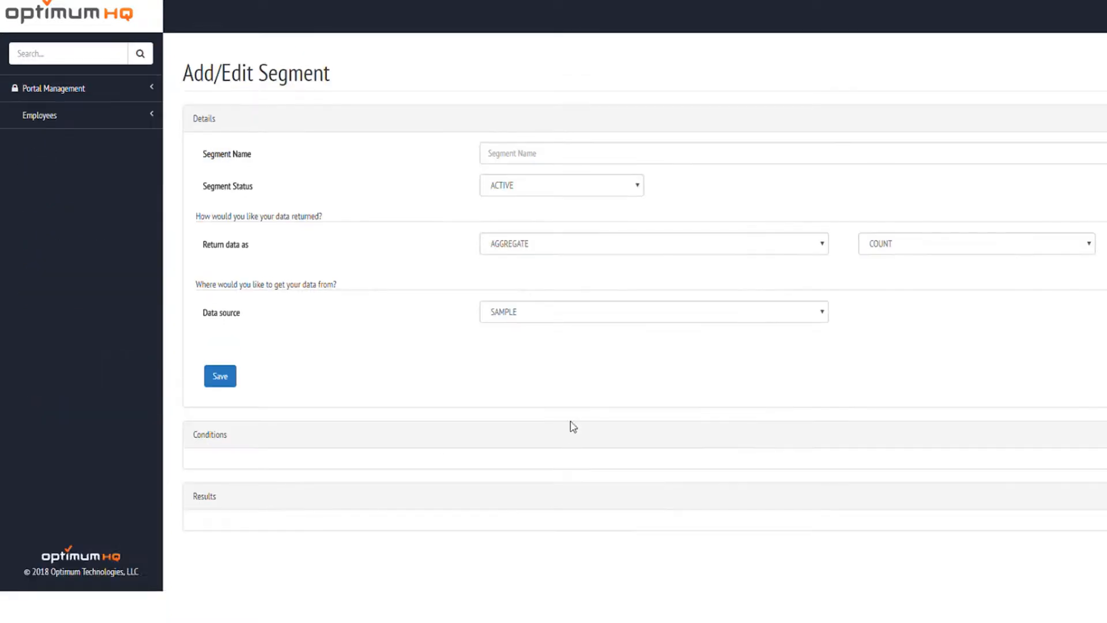
{"action": "left_click", "coordinate": [552, 163]}
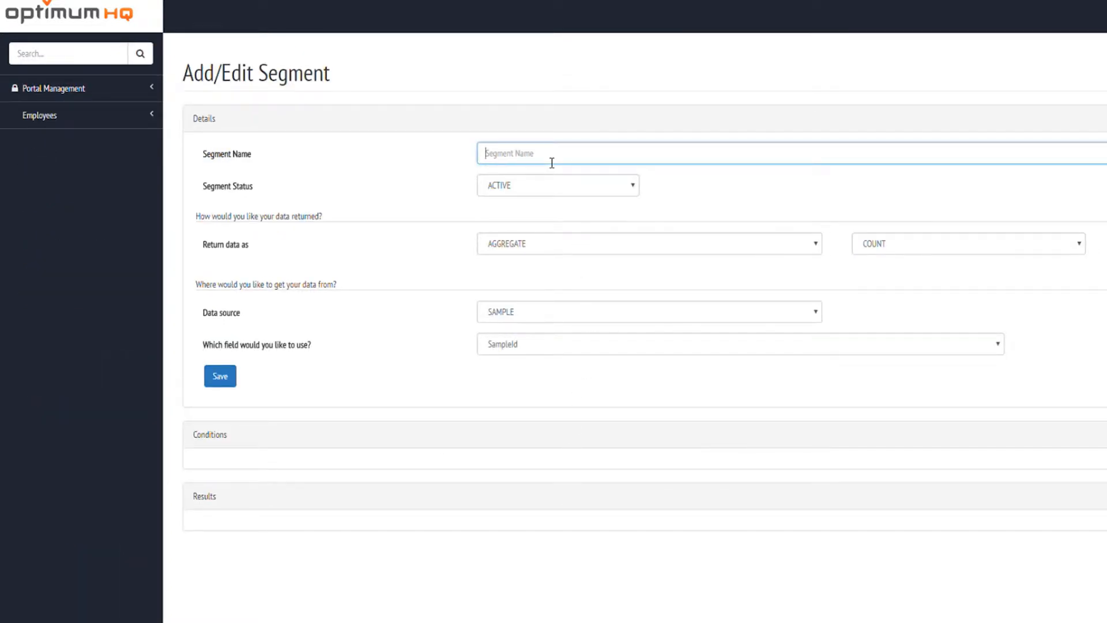
{"action": "type", "text": "listManagers"}
{"action": "left_click", "coordinate": [612, 251]}
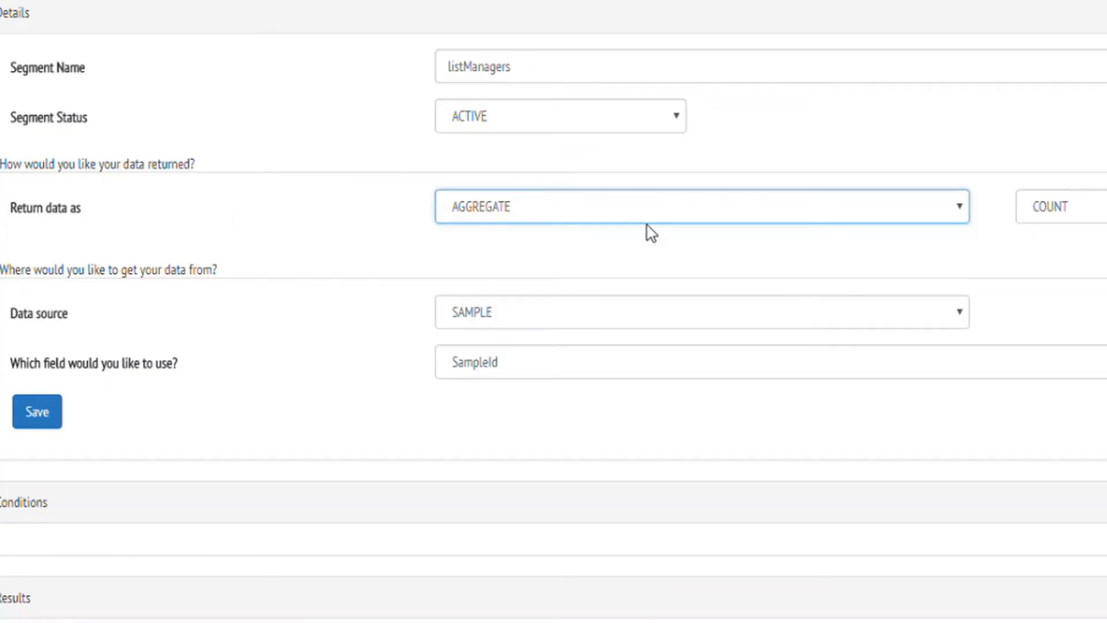
{"action": "key", "text": "Down"}
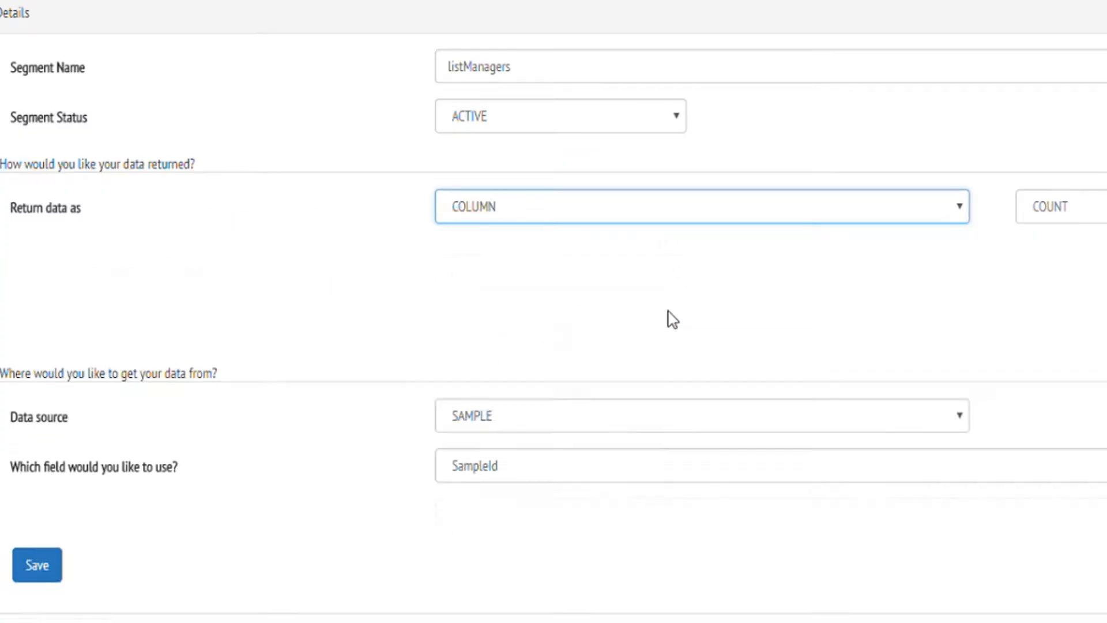
{"action": "left_click", "coordinate": [545, 456]}
{"action": "type", "text": "Email"}
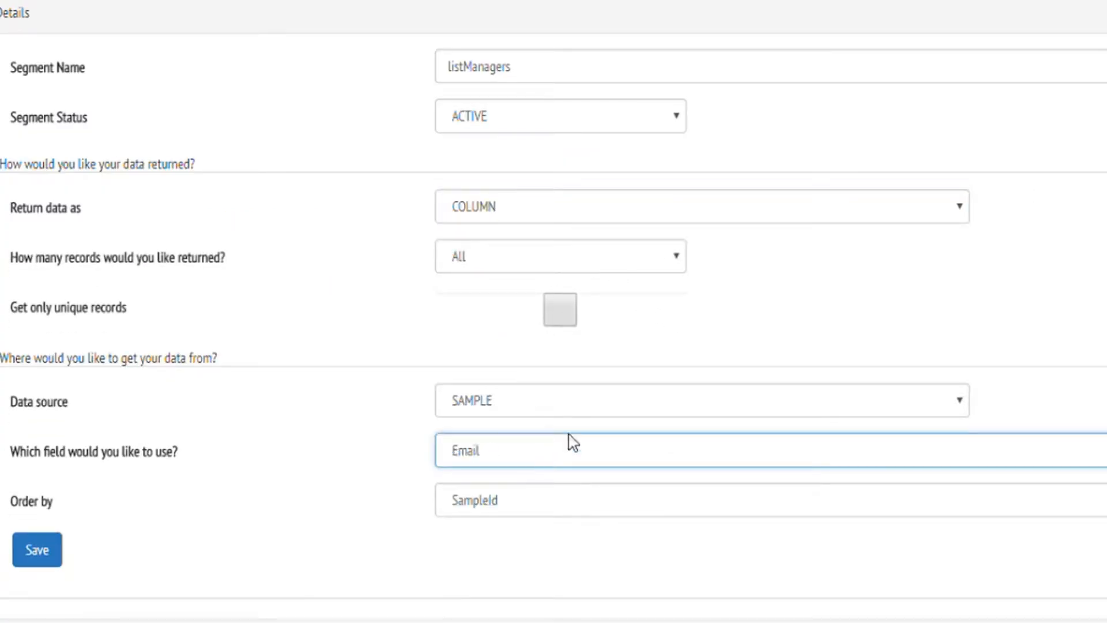
{"action": "left_click", "coordinate": [556, 516]}
{"action": "type", "text": "Email"}
{"action": "left_click", "coordinate": [37, 558]}
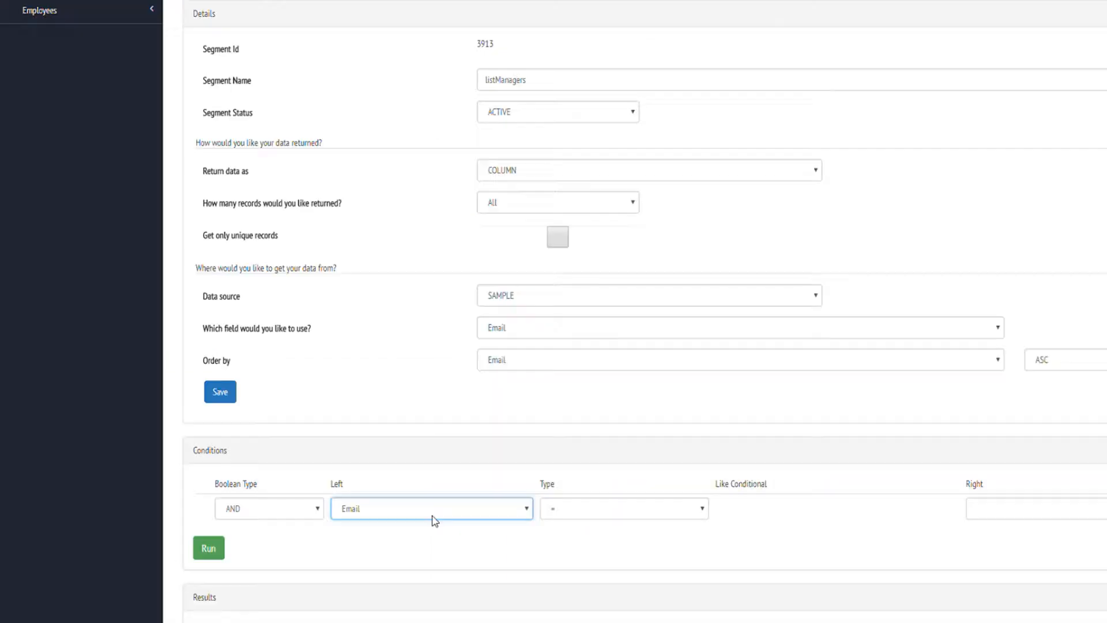
Add the condition EmployeeType = Manager and copy the segment Id 3913.
{"action": "left_click", "coordinate": [441, 610]}
{"action": "left_click", "coordinate": [998, 512]}
{"action": "type", "text": "Manager"}
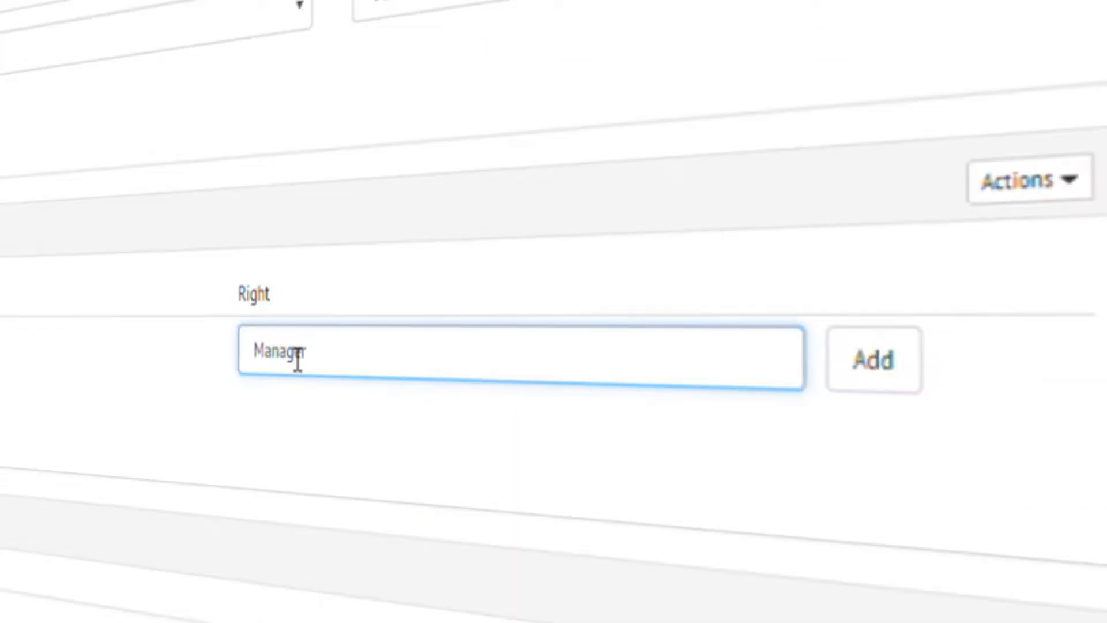
{"action": "left_click", "coordinate": [878, 366]}
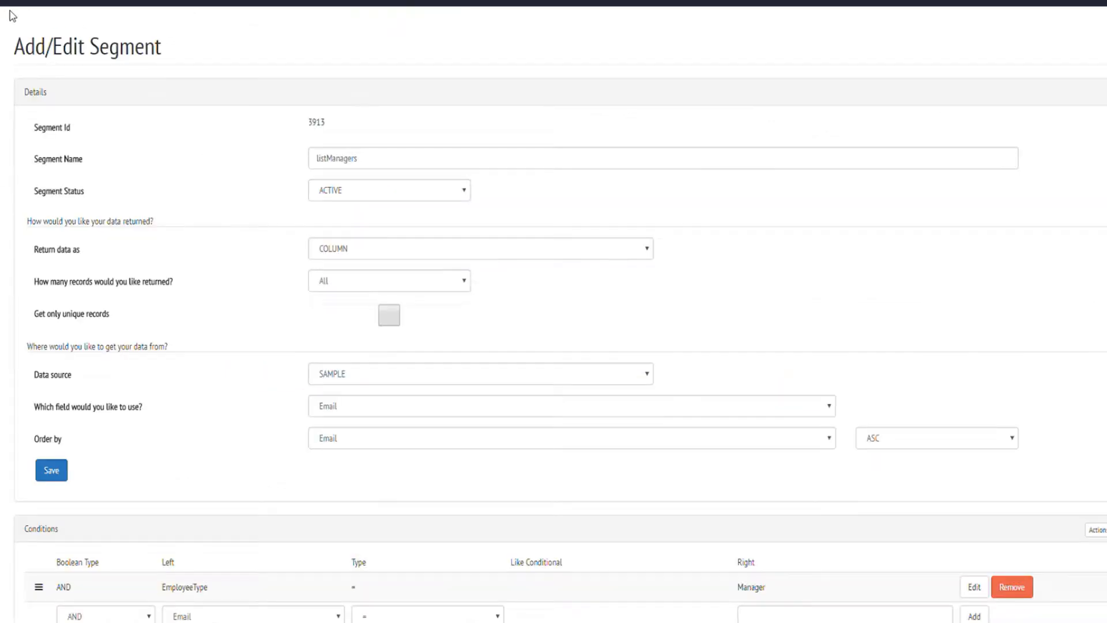
{"action": "double_click", "coordinate": [316, 126]}
Switch the ManagerEmail step to a Target Values display fed by [SampleSegment.3913] and save it.
{"action": "left_click", "coordinate": [329, 109]}
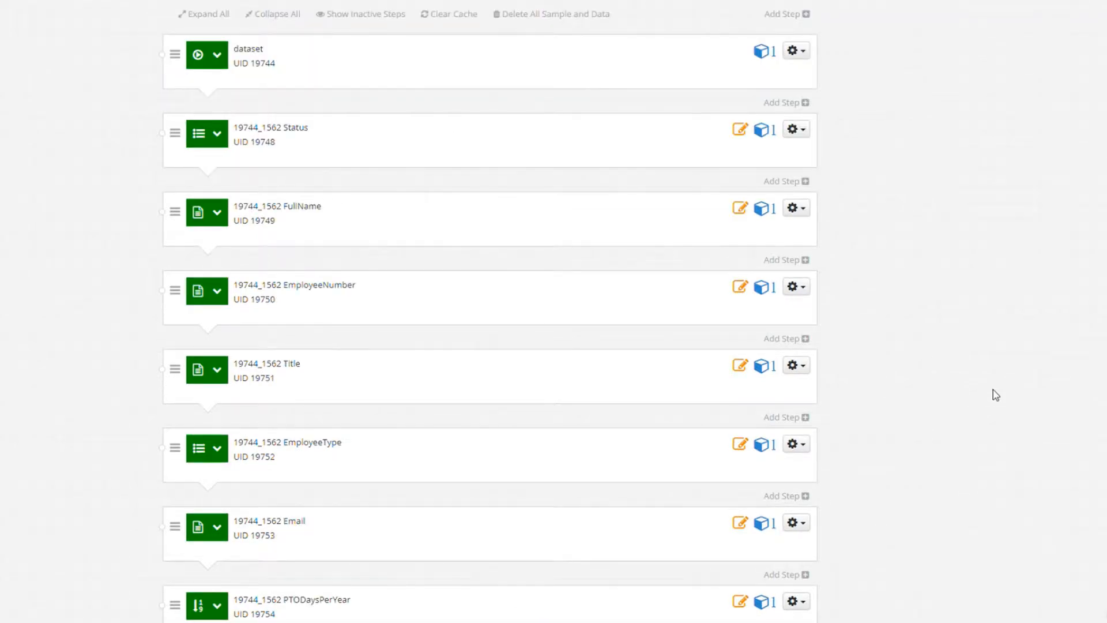
{"action": "scroll", "coordinate": [984, 405], "scroll_direction": "down", "scroll_amount": 3}
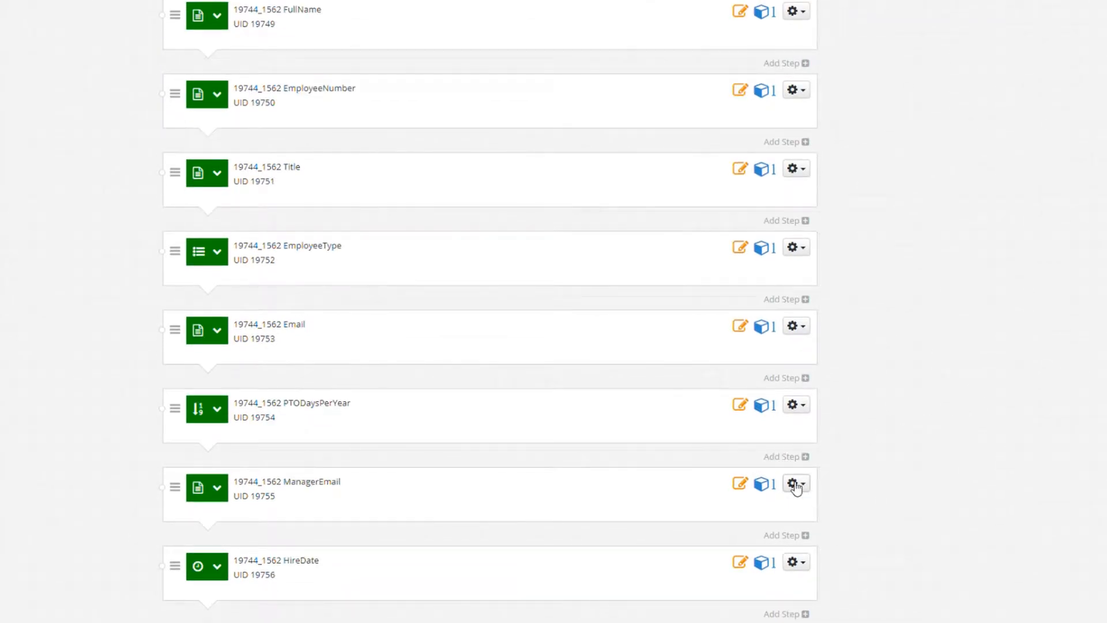
{"action": "left_click", "coordinate": [795, 485]}
{"action": "left_click", "coordinate": [761, 525]}
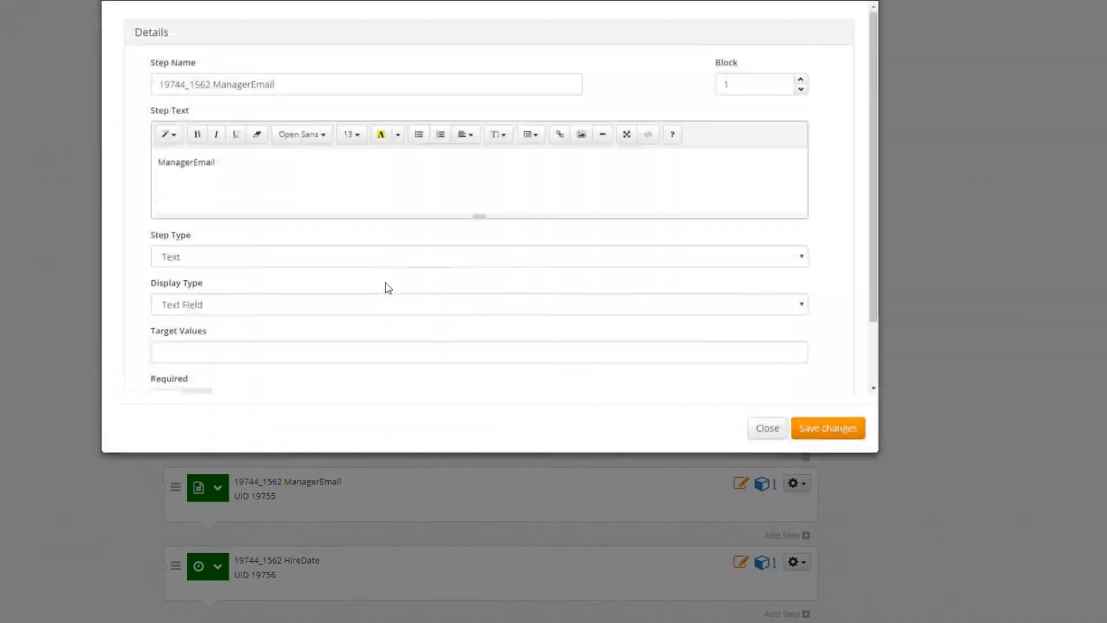
{"action": "left_click", "coordinate": [224, 386]}
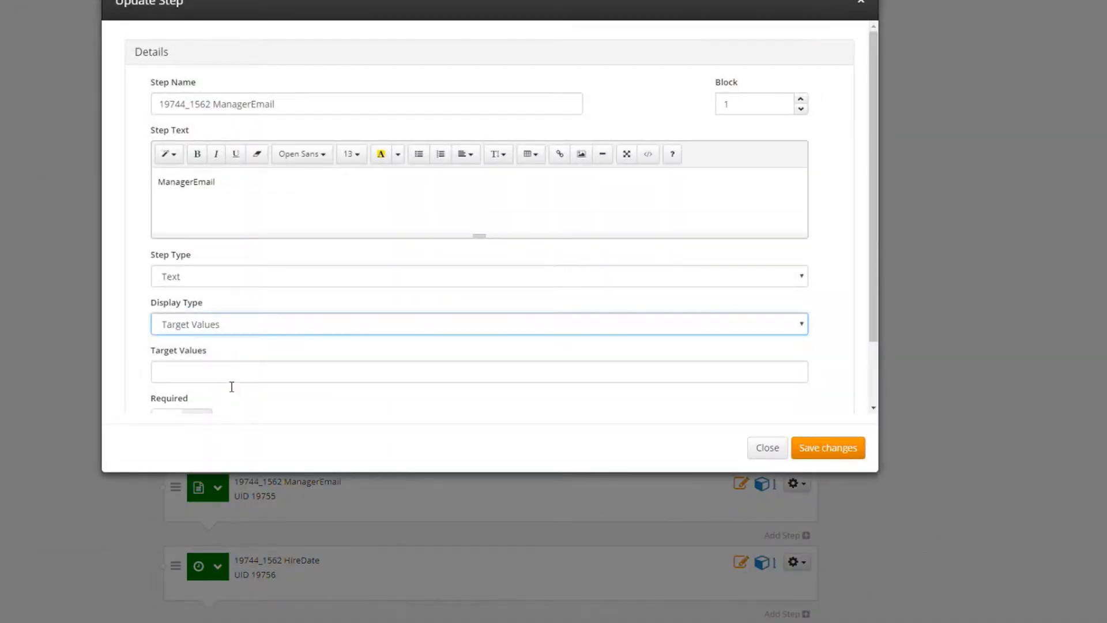
{"action": "left_click", "coordinate": [234, 383]}
{"action": "type", "text": "[S"}
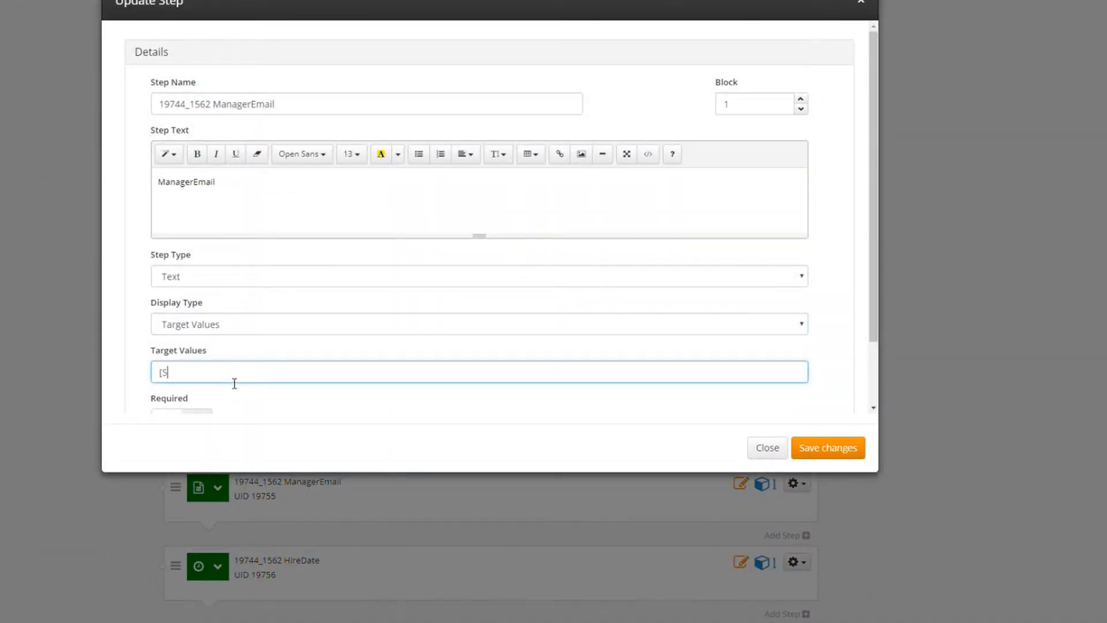
{"action": "type", "text": "ampleSegment.3913]"}
{"action": "left_click", "coordinate": [825, 447]}
{"action": "scroll", "coordinate": [775, 342], "scroll_direction": "up", "scroll_amount": 5}
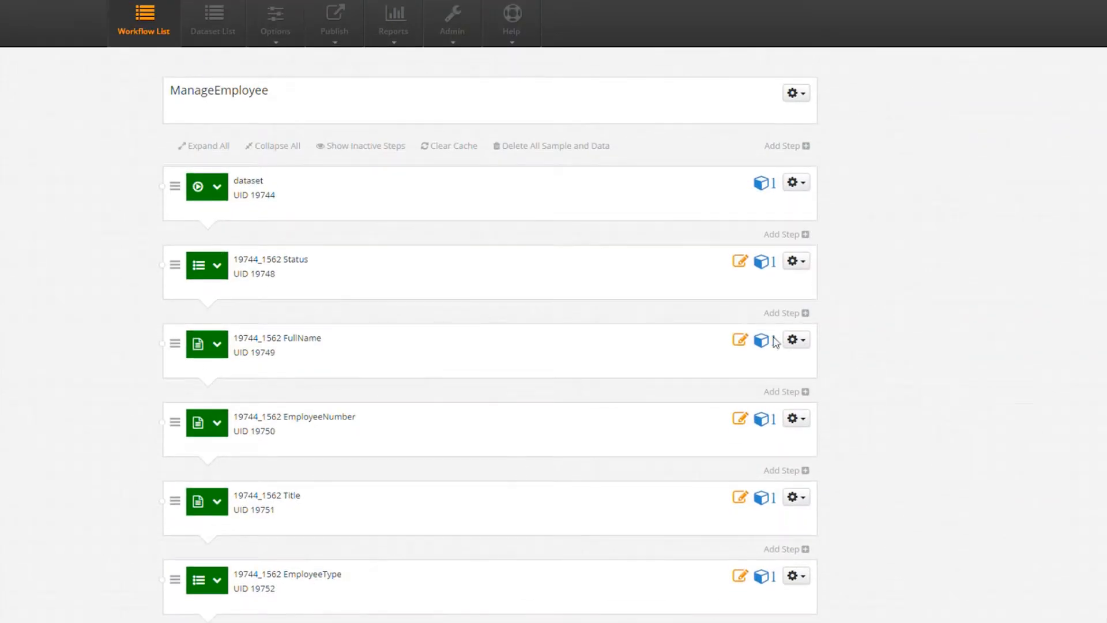
Clear the workflow cache and start adding an employee from the Active Employees list.
{"action": "left_click", "coordinate": [453, 146]}
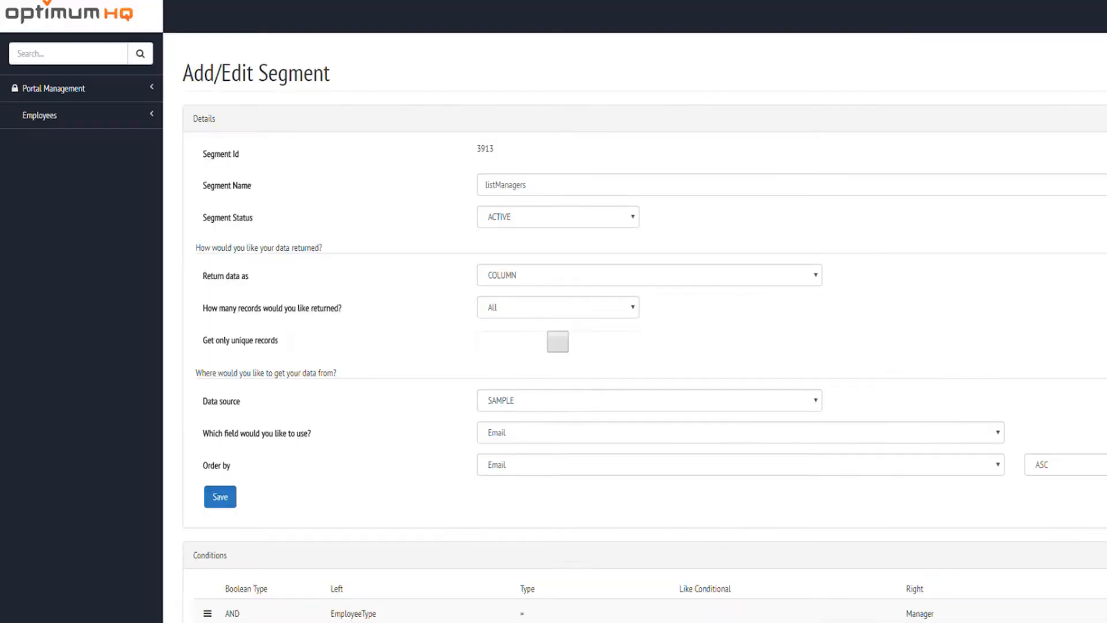
{"action": "left_click", "coordinate": [66, 117]}
{"action": "left_click", "coordinate": [65, 142]}
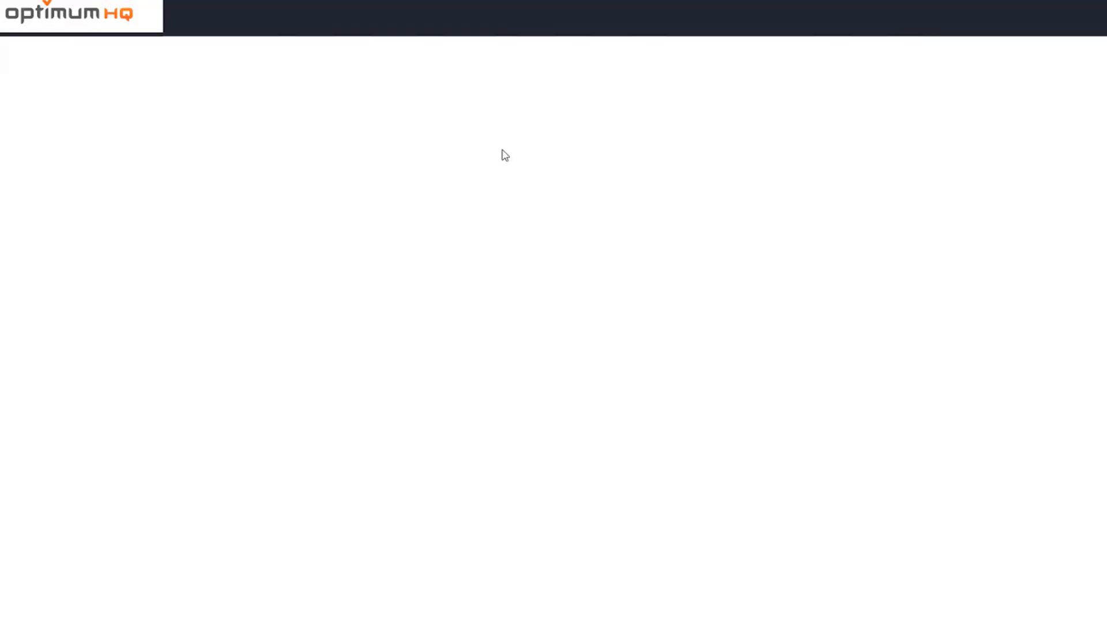
{"action": "left_click", "coordinate": [240, 157]}
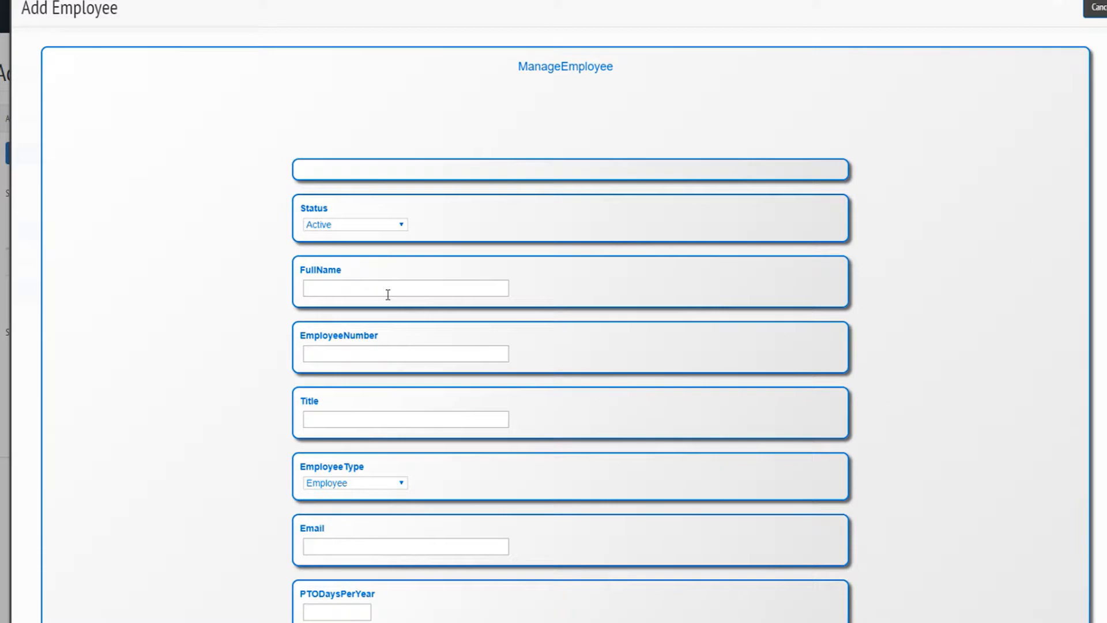
Enter the employee's full name, number, title Manager, type Manager, email and 15 PTO days.
{"action": "left_click", "coordinate": [388, 293]}
{"action": "type", "text": "Joe Manager"}
{"action": "key", "text": "Tab"}
{"action": "type", "text": "Man123"}
{"action": "key", "text": "Tab"}
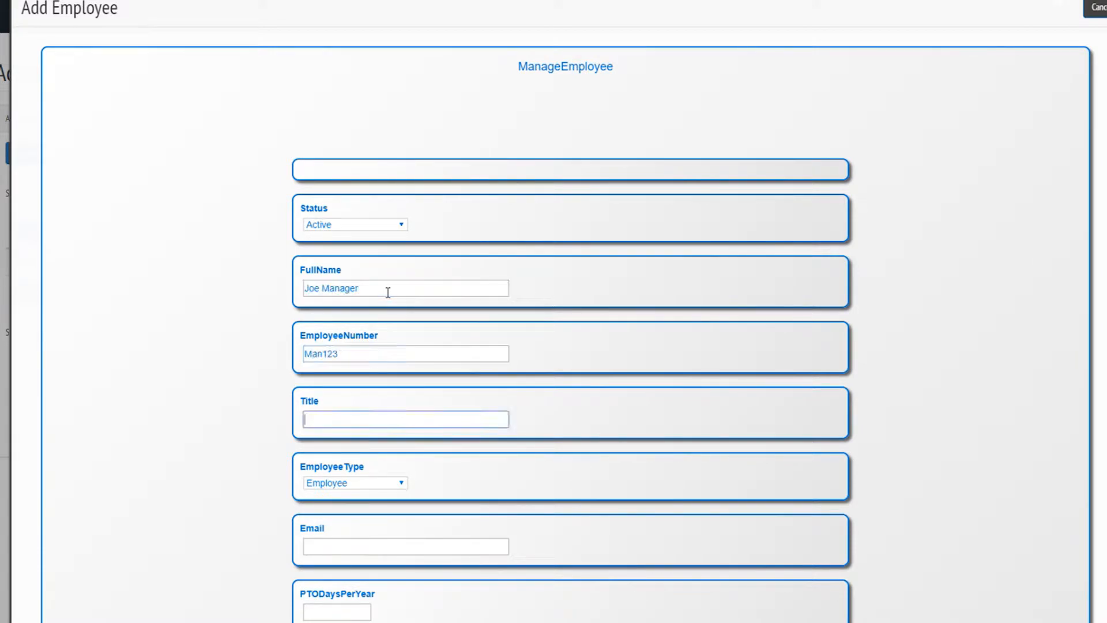
{"action": "type", "text": "Manager"}
{"action": "key", "text": "Tab"}
{"action": "key", "text": "Down"}
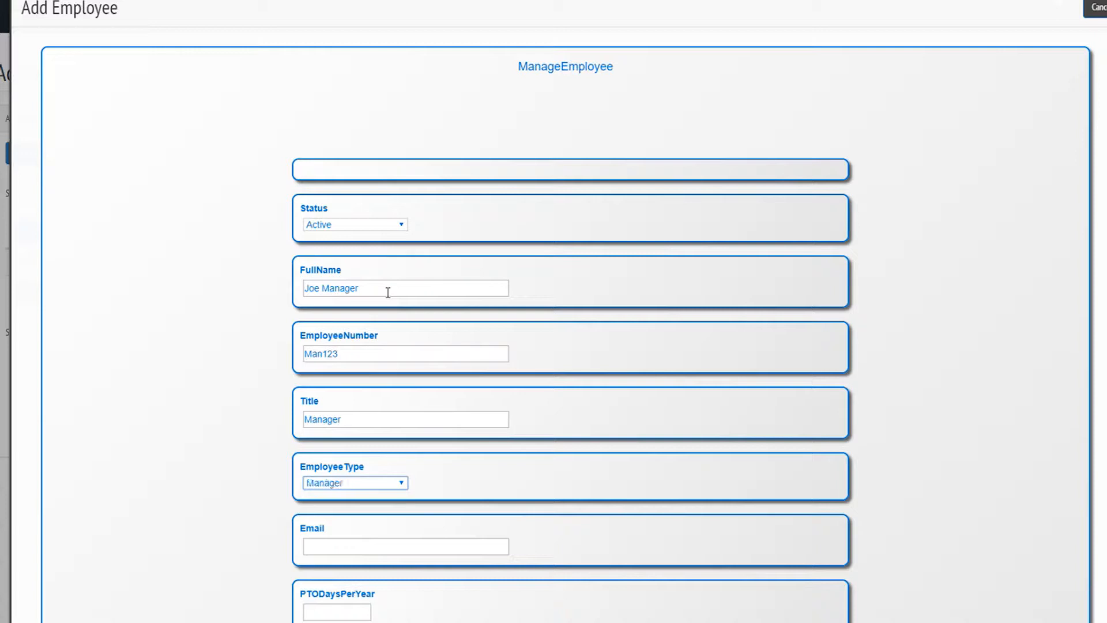
{"action": "key", "text": "Tab"}
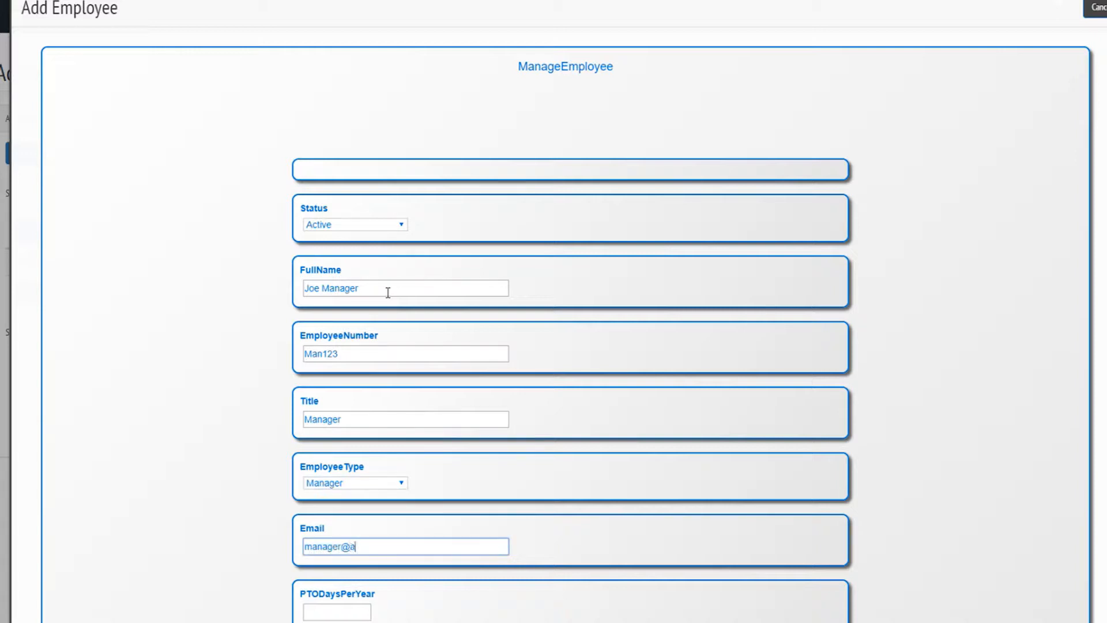
{"action": "key", "text": "Tab"}
{"action": "type", "text": "15"}
Set the manager email and hire date 03/01/2018, then save the employee.
{"action": "scroll", "coordinate": [625, 523], "scroll_direction": "down", "scroll_amount": 4}
{"action": "left_click", "coordinate": [615, 459]}
{"action": "left_click", "coordinate": [426, 529]}
{"action": "left_click", "coordinate": [423, 379]}
{"action": "left_click", "coordinate": [559, 594]}
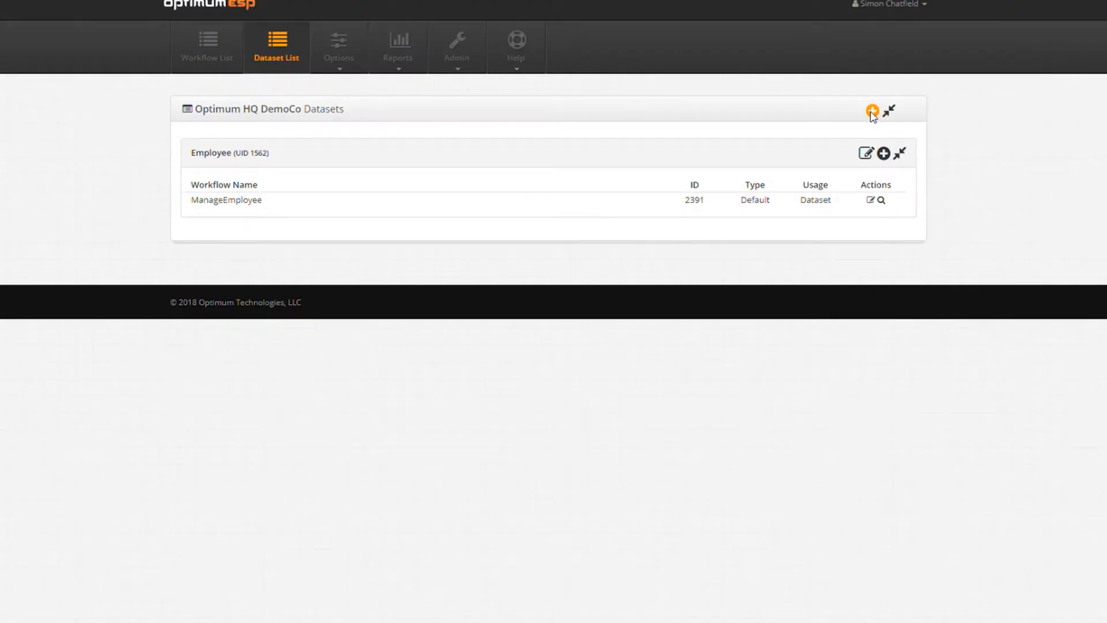
Create a new dataset named TimeOff.
{"action": "left_click", "coordinate": [870, 113]}
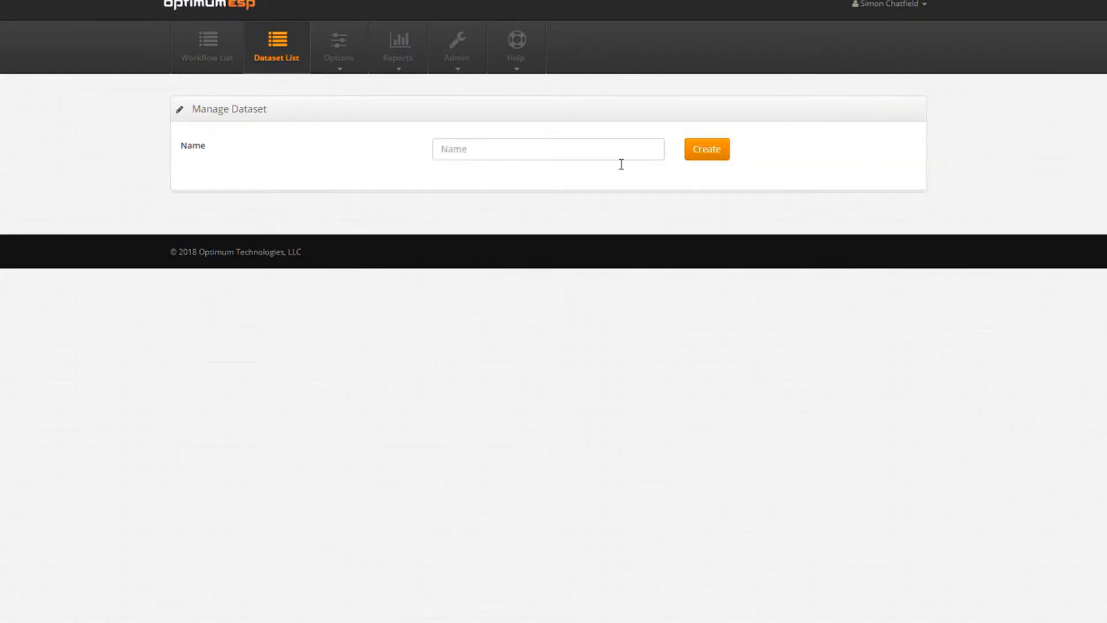
{"action": "left_click", "coordinate": [511, 152]}
{"action": "type", "text": "TimeOff"}
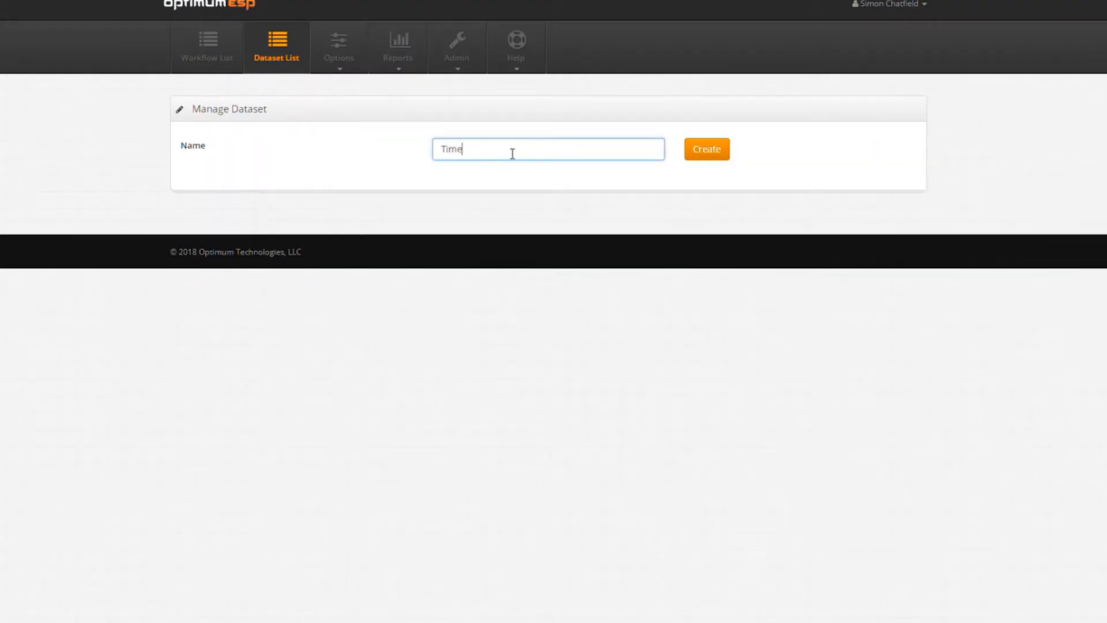
{"action": "left_click", "coordinate": [707, 151]}
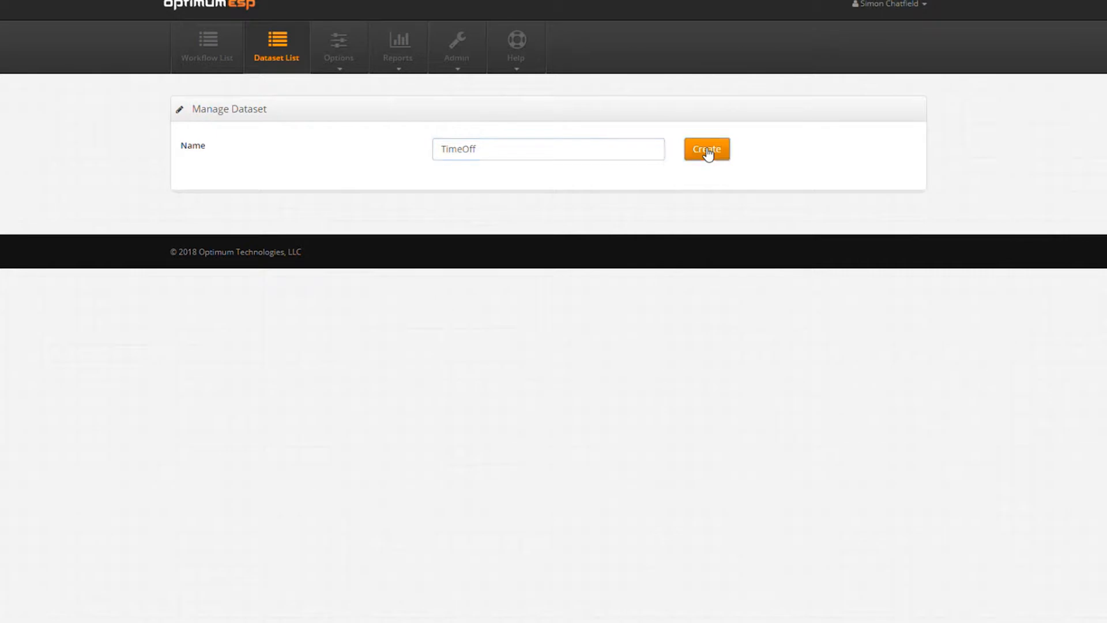
Add fields Type and EmployeeId, making EmployeeId an Integer.
{"action": "left_click", "coordinate": [315, 308]}
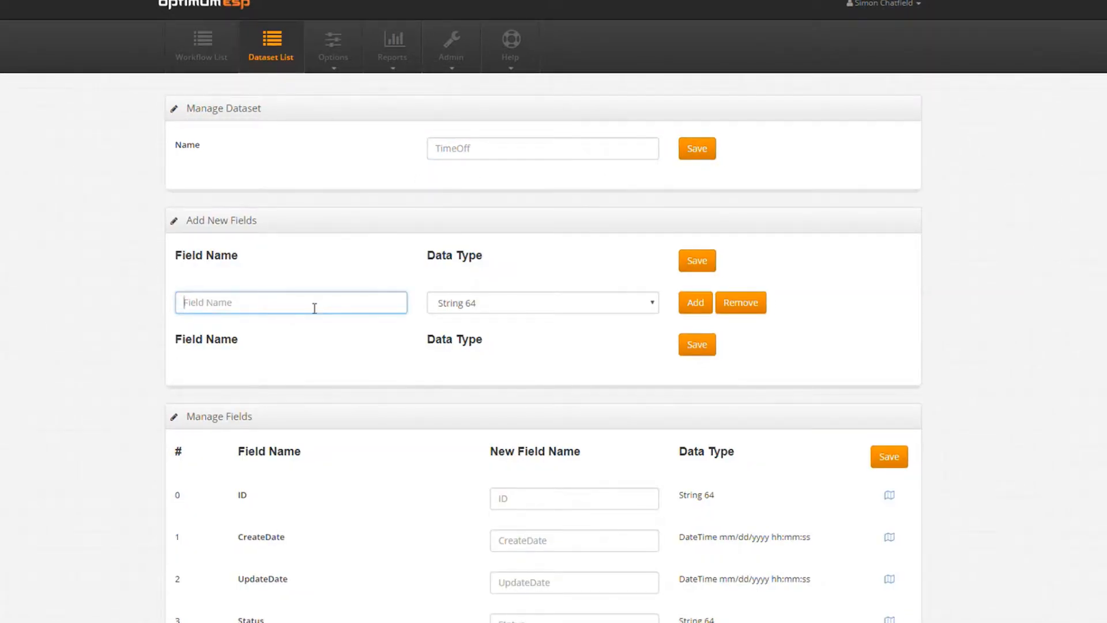
{"action": "type", "text": "Type"}
{"action": "left_click", "coordinate": [705, 302]}
{"action": "left_click", "coordinate": [300, 352]}
{"action": "type", "text": "EmployeeId"}
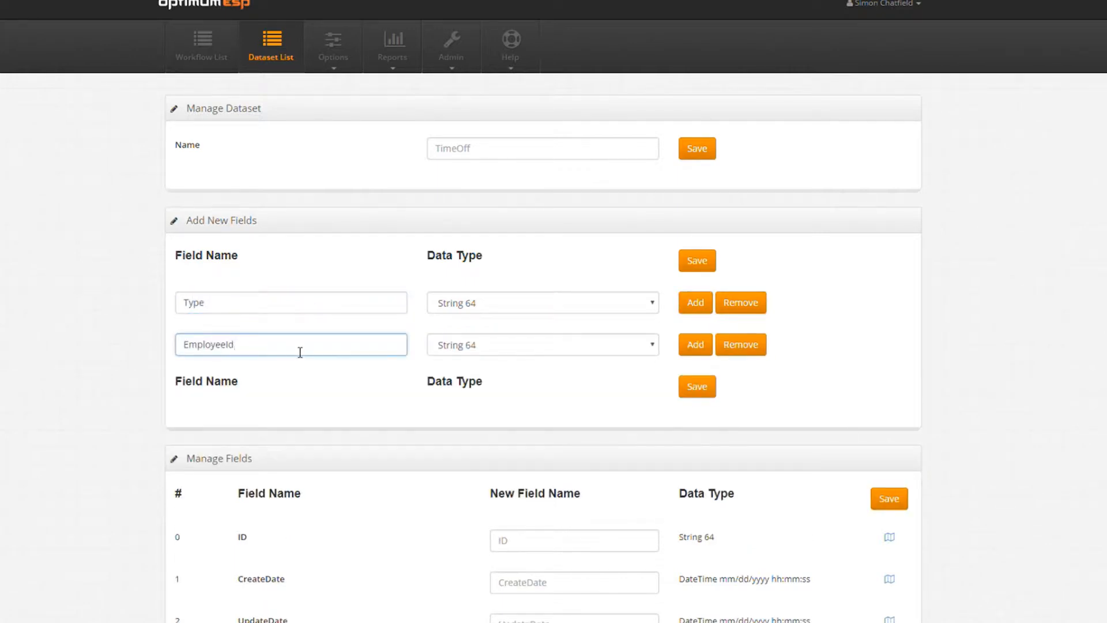
{"action": "left_click", "coordinate": [483, 345]}
{"action": "key", "text": "i"}
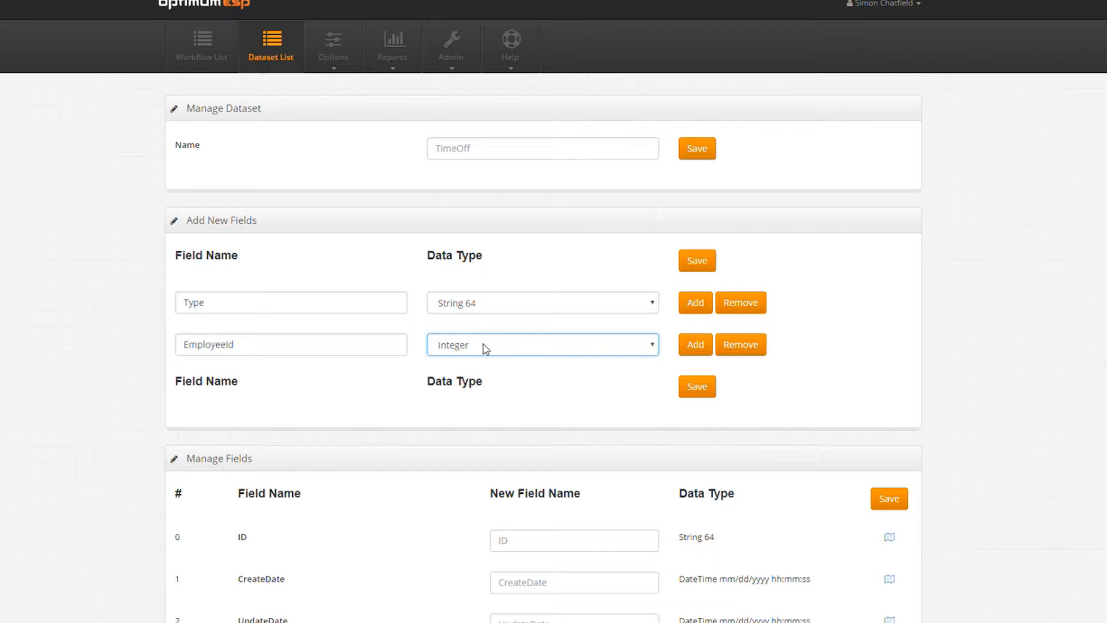
Add EmployeeName as String 128 and FirstDayOff as a date field.
{"action": "left_click", "coordinate": [696, 344]}
{"action": "left_click", "coordinate": [225, 386]}
{"action": "type", "text": "EmployeeName"}
{"action": "left_click", "coordinate": [523, 387]}
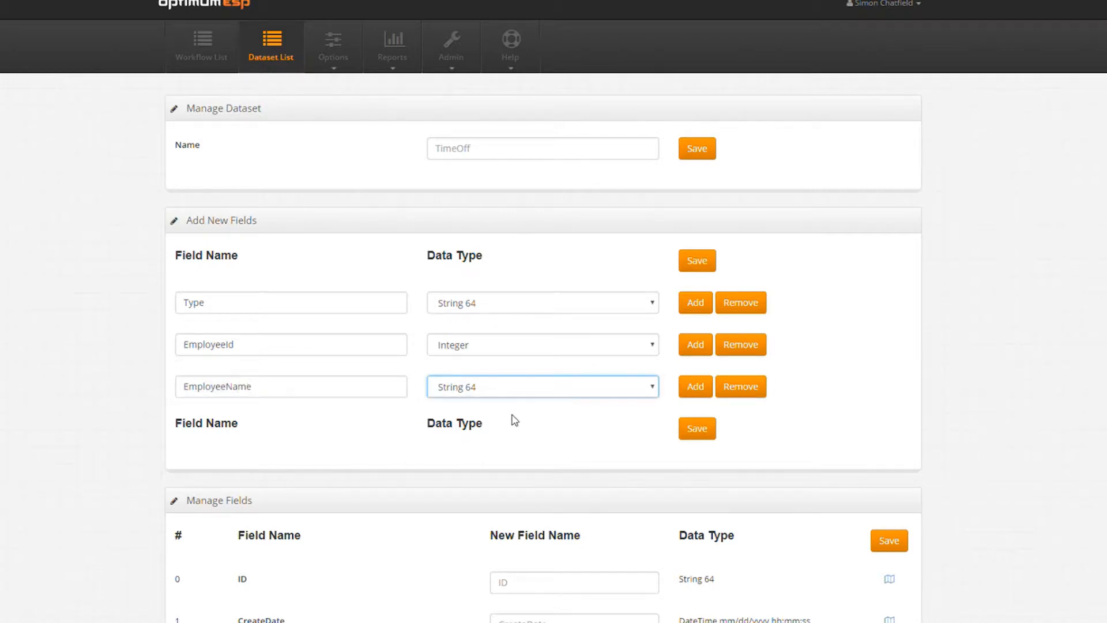
{"action": "left_click", "coordinate": [514, 420]}
{"action": "left_click", "coordinate": [689, 392]}
{"action": "left_click", "coordinate": [253, 438]}
{"action": "type", "text": "FirstDayOff"}
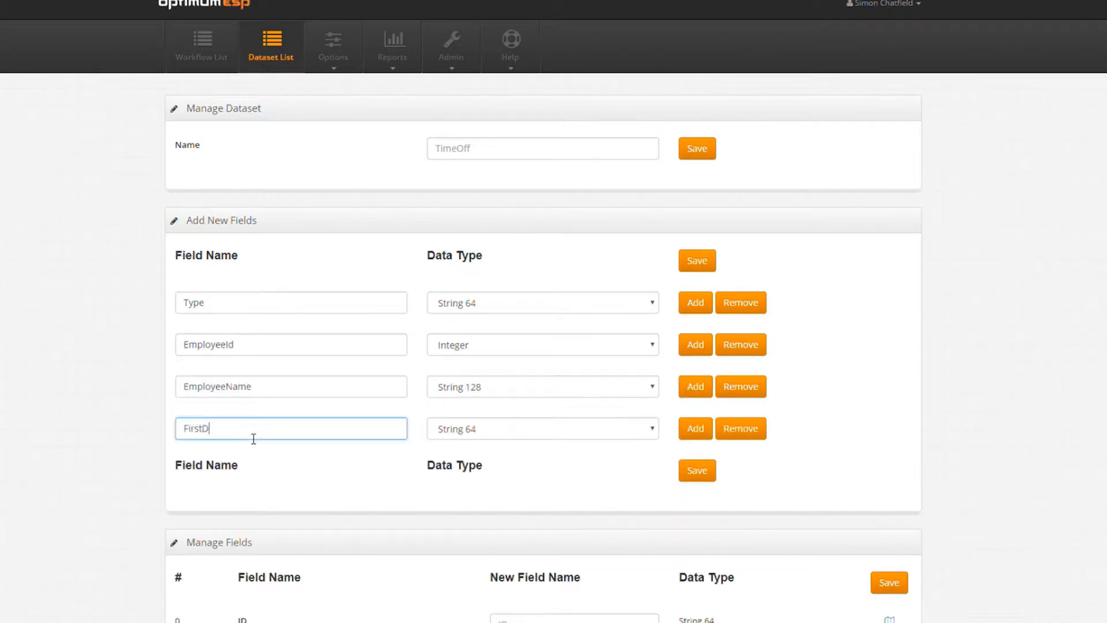
{"action": "left_click", "coordinate": [523, 432]}
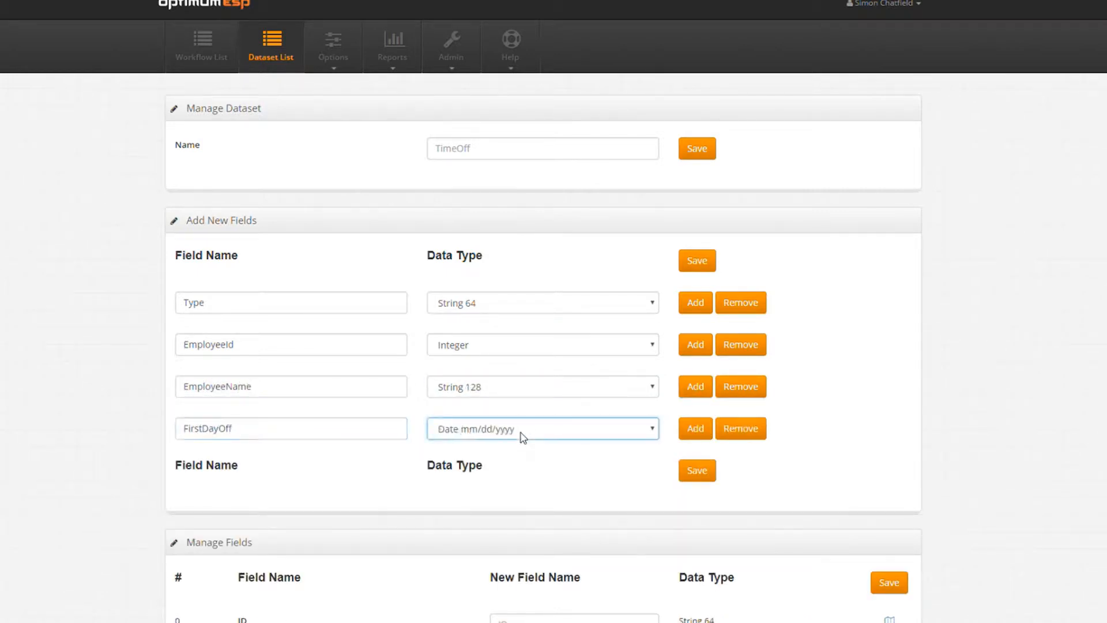
Add FirstDayBack as a date field and NumberOfDays as an Integer.
{"action": "left_click", "coordinate": [695, 432]}
{"action": "left_click", "coordinate": [237, 478]}
{"action": "type", "text": "FirstDayBack"}
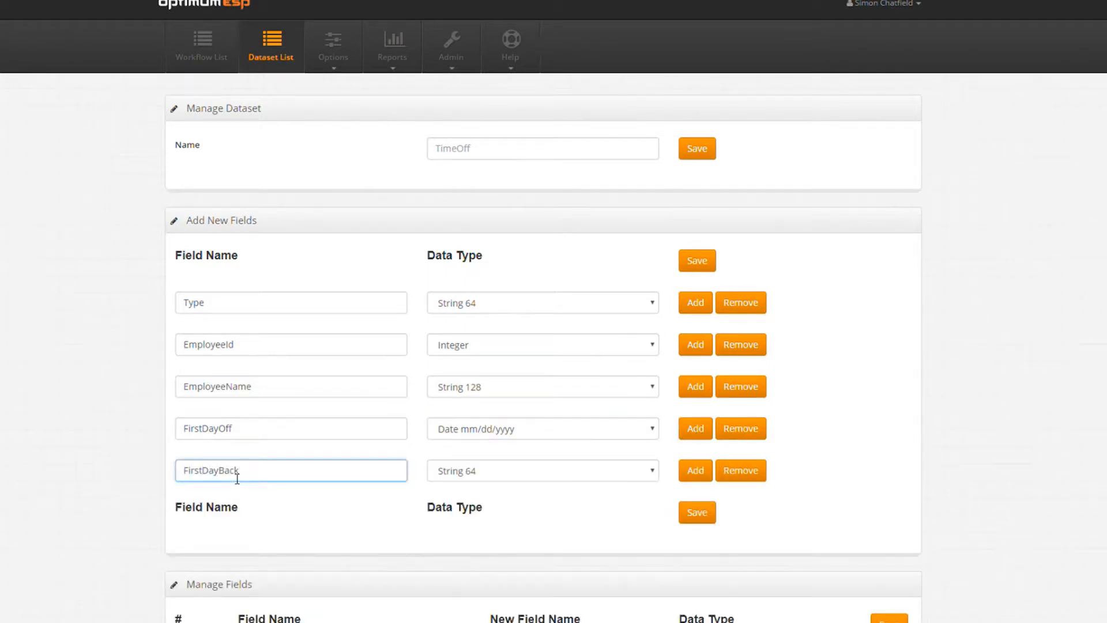
{"action": "left_click", "coordinate": [514, 470]}
{"action": "left_click", "coordinate": [527, 477]}
{"action": "left_click", "coordinate": [695, 472]}
{"action": "left_click", "coordinate": [255, 522]}
{"action": "type", "text": "NumberOfDays"}
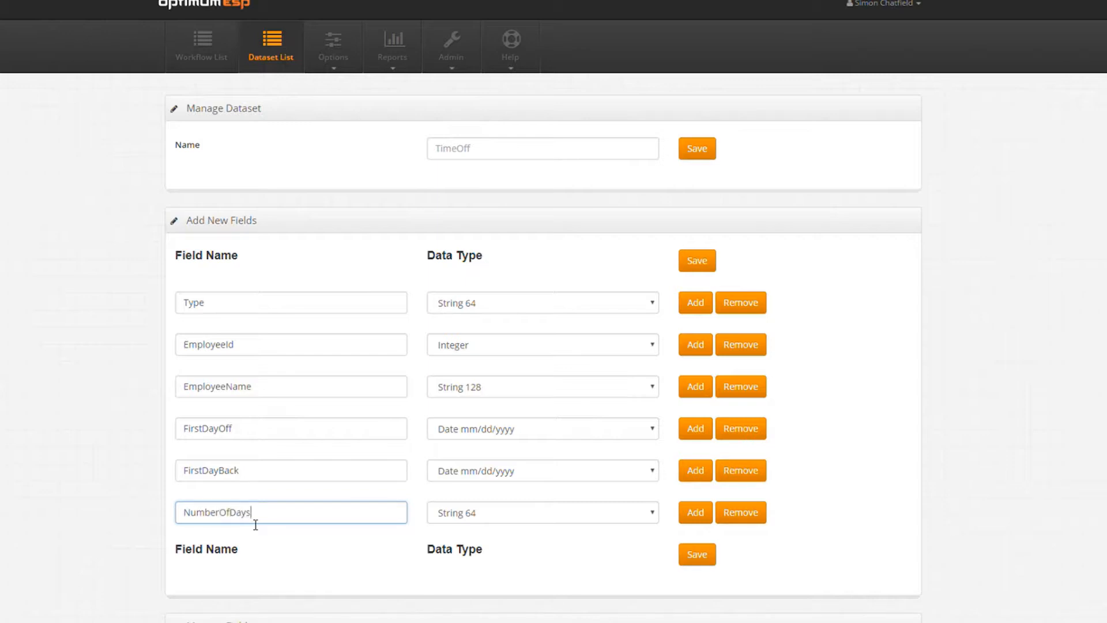
{"action": "left_click", "coordinate": [510, 515]}
{"action": "left_click", "coordinate": [512, 522]}
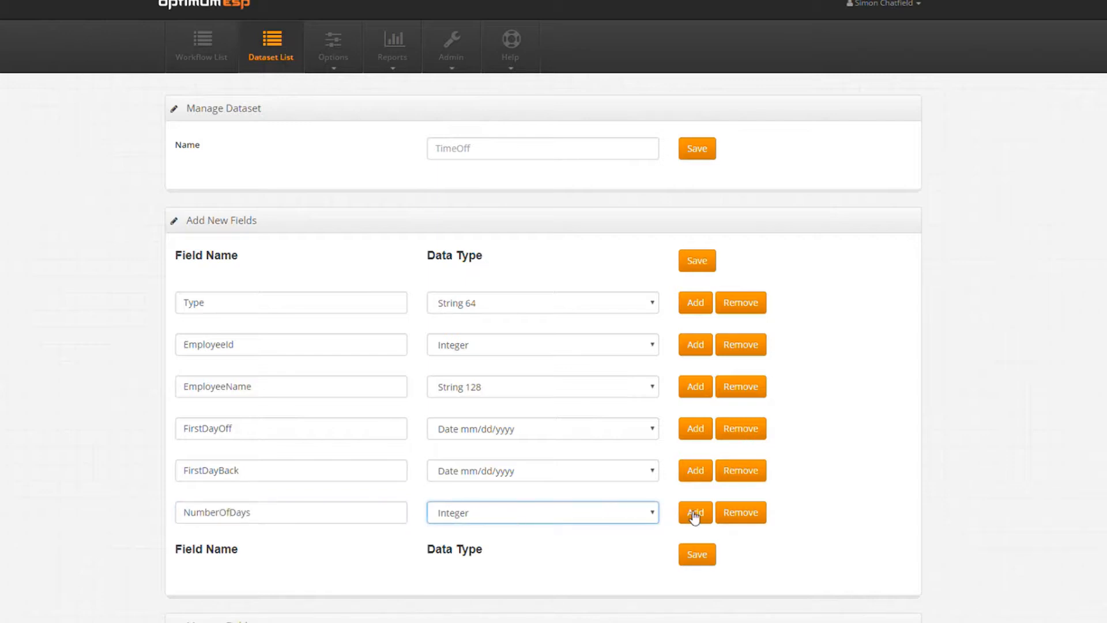
Add Reason as a Text field and ApprovedOn as a date-time field.
{"action": "left_click", "coordinate": [688, 517]}
{"action": "left_click", "coordinate": [355, 555]}
{"action": "type", "text": "Reason"}
{"action": "left_click", "coordinate": [580, 562]}
{"action": "left_click", "coordinate": [582, 614]}
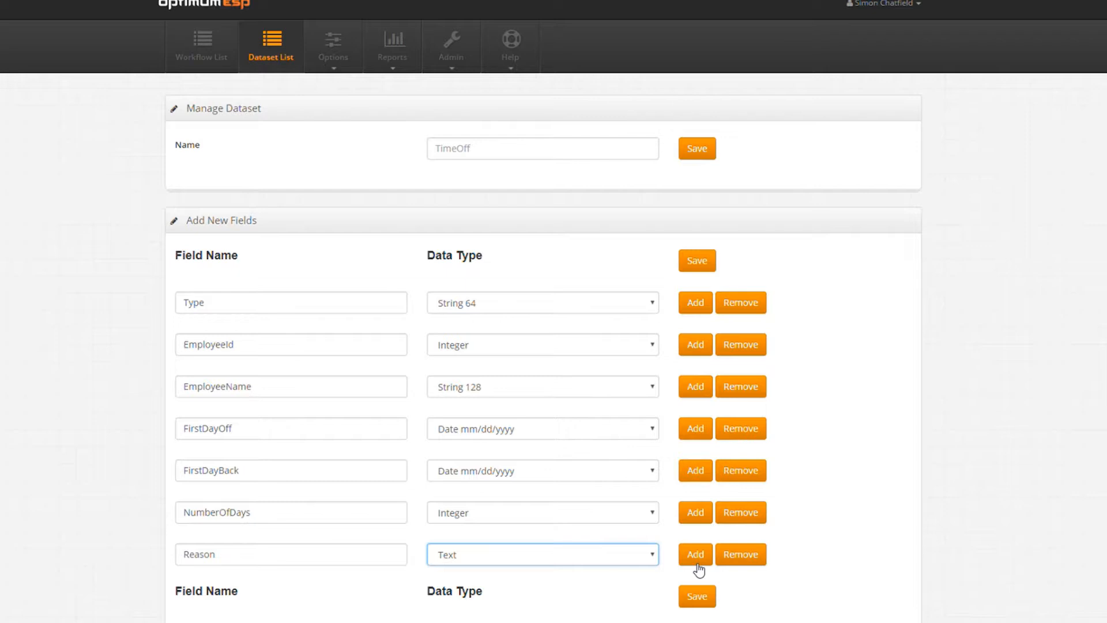
{"action": "left_click", "coordinate": [696, 555]}
{"action": "scroll", "coordinate": [388, 535], "scroll_direction": "down", "scroll_amount": 1}
{"action": "left_click", "coordinate": [388, 533]}
{"action": "type", "text": "App"}
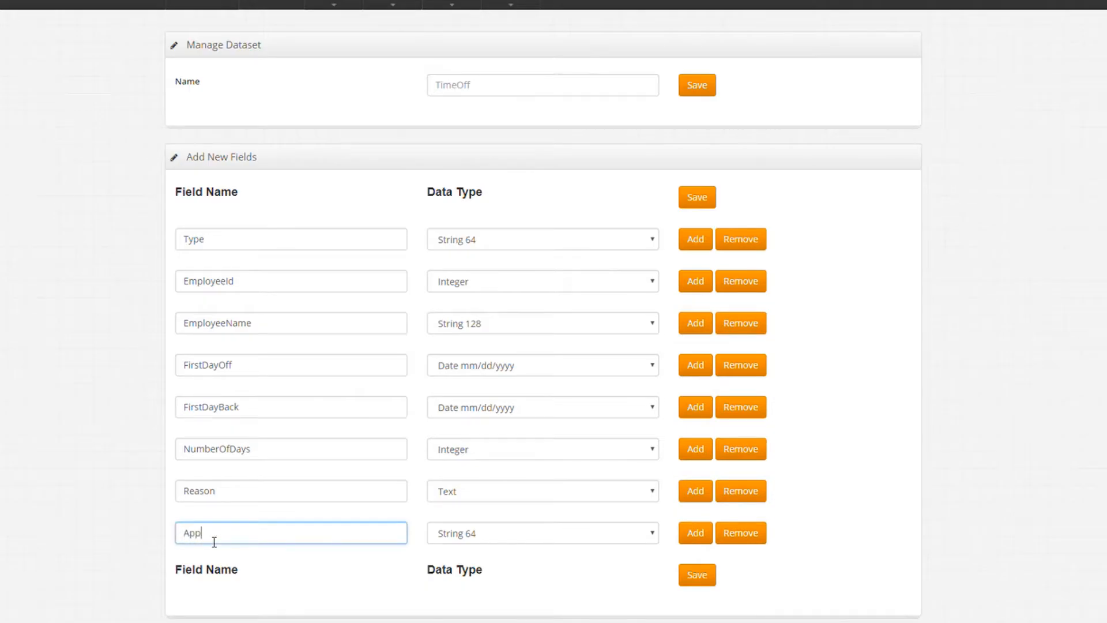
{"action": "type", "text": "rovedOn"}
{"action": "left_click", "coordinate": [564, 546]}
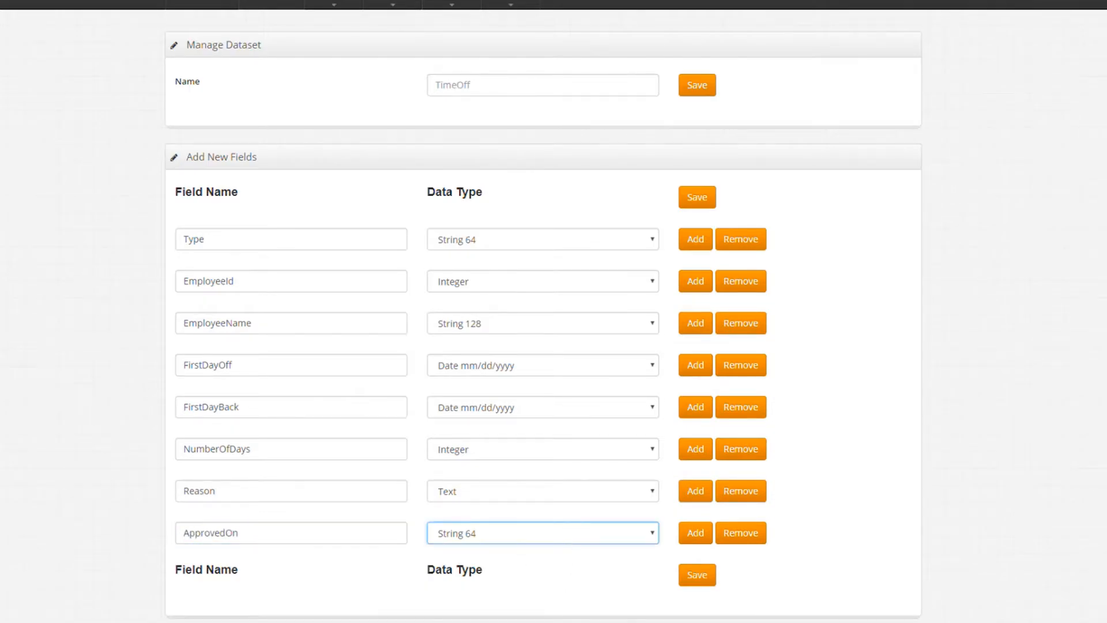
Save and confirm the new fields, then return to the dataset list.
{"action": "left_click", "coordinate": [697, 575]}
{"action": "left_click", "coordinate": [600, 76]}
{"action": "left_click", "coordinate": [281, 38]}
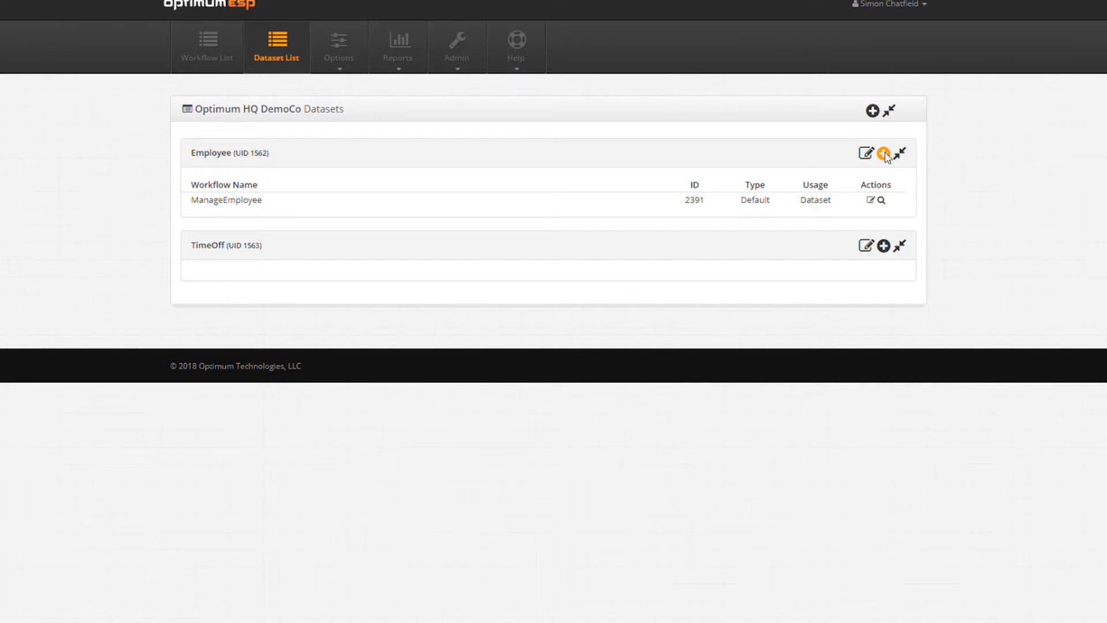
Create workflow TimeOff with its thank-you page set to Portal: Close Panel with Refresh.
{"action": "left_click", "coordinate": [884, 154]}
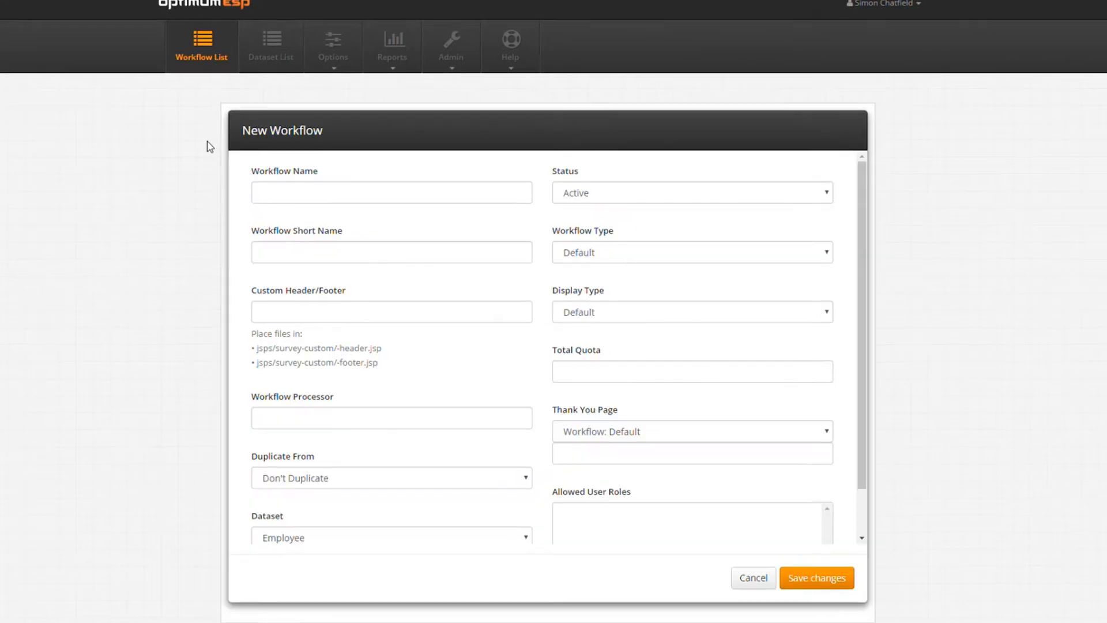
{"action": "left_click", "coordinate": [315, 199]}
{"action": "type", "text": "TimeOff"}
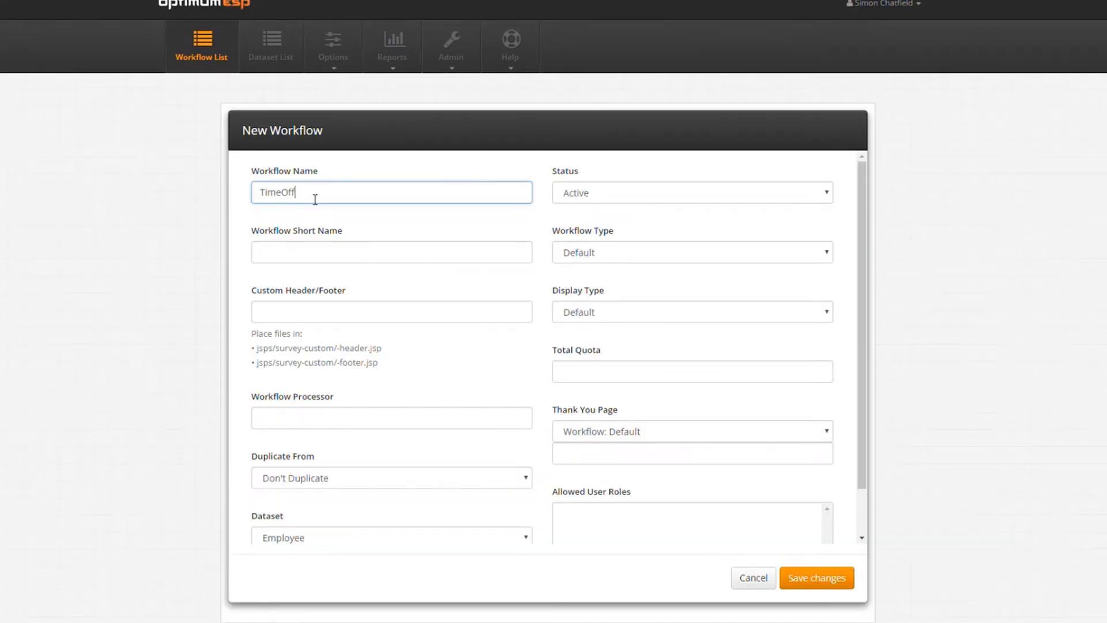
{"action": "left_click", "coordinate": [680, 431]}
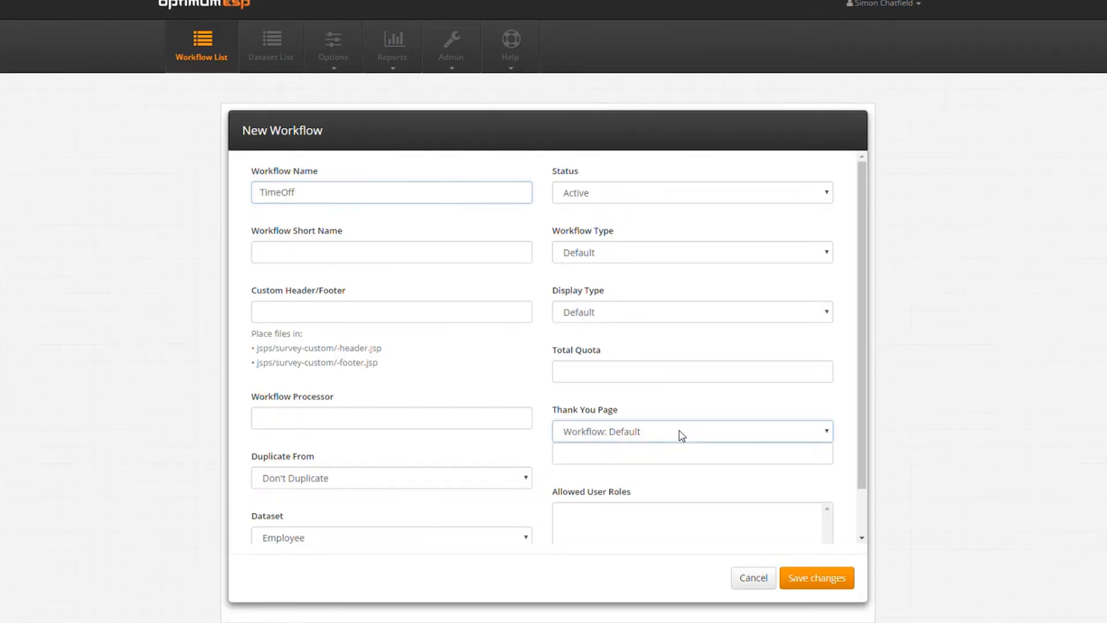
{"action": "left_click", "coordinate": [685, 471]}
{"action": "left_click", "coordinate": [829, 580]}
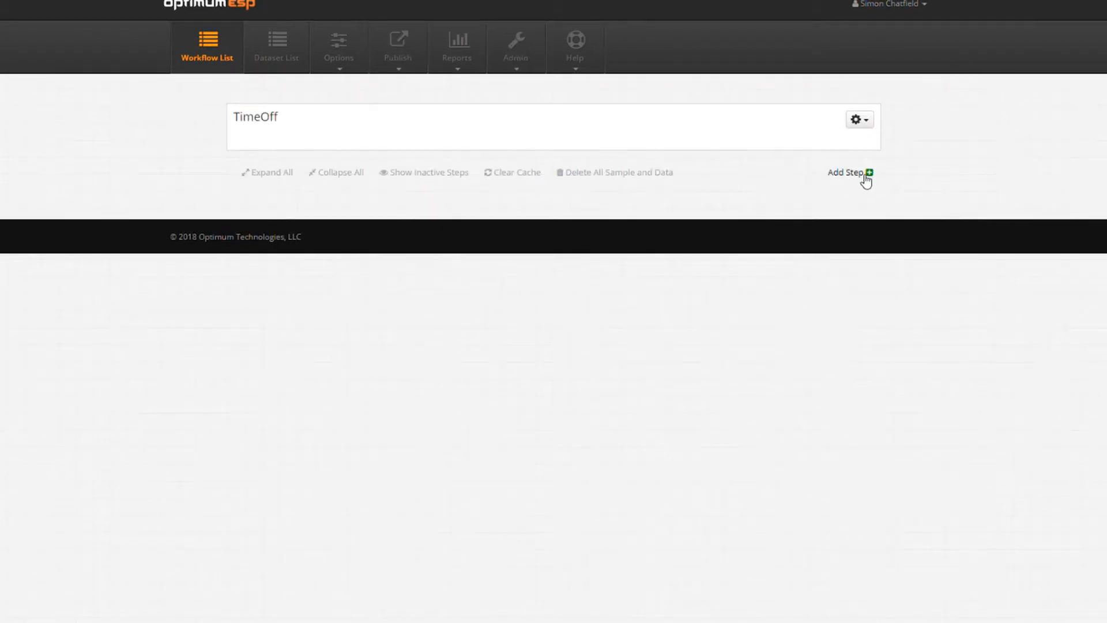
Add a Sample step named 'dataset' with display type New Sample (Hidden).
{"action": "left_click", "coordinate": [865, 176]}
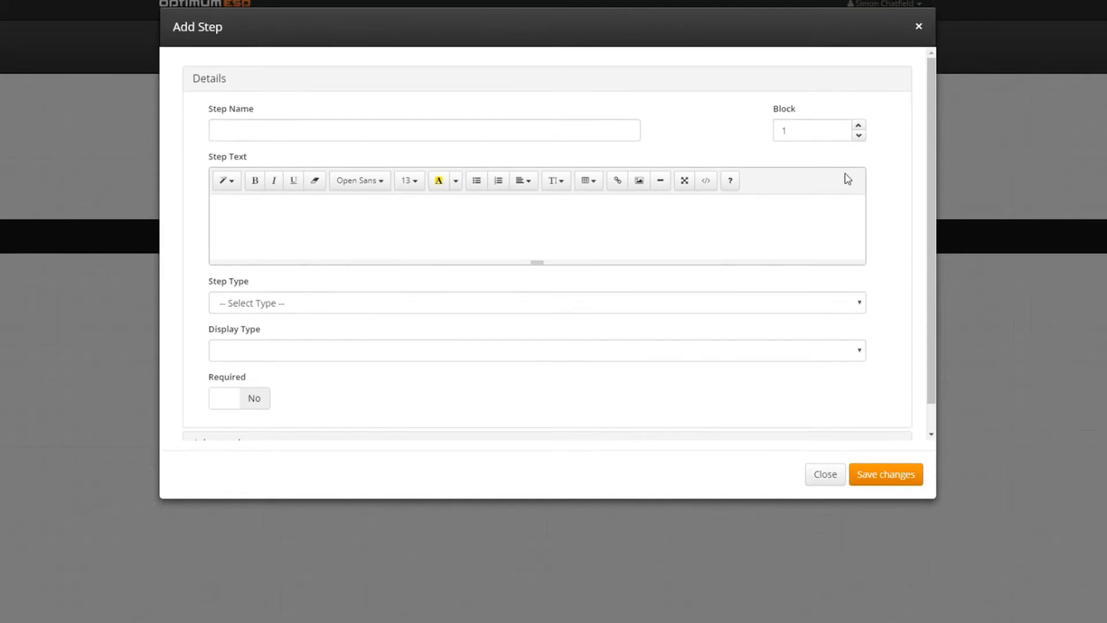
{"action": "left_click", "coordinate": [342, 135]}
{"action": "type", "text": "dataset"}
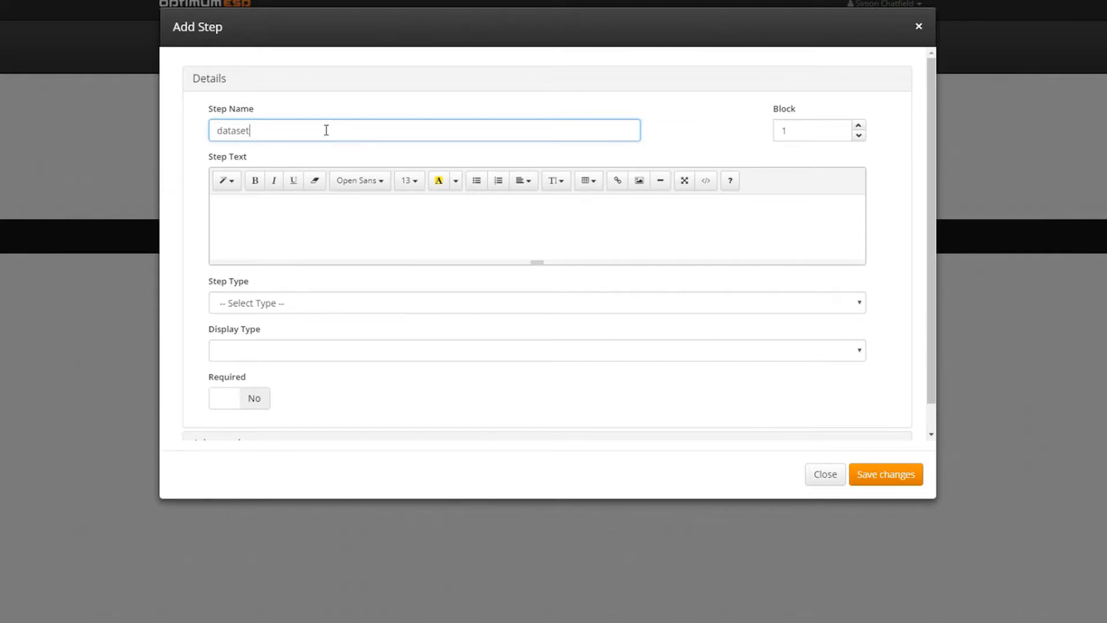
{"action": "left_click", "coordinate": [311, 304]}
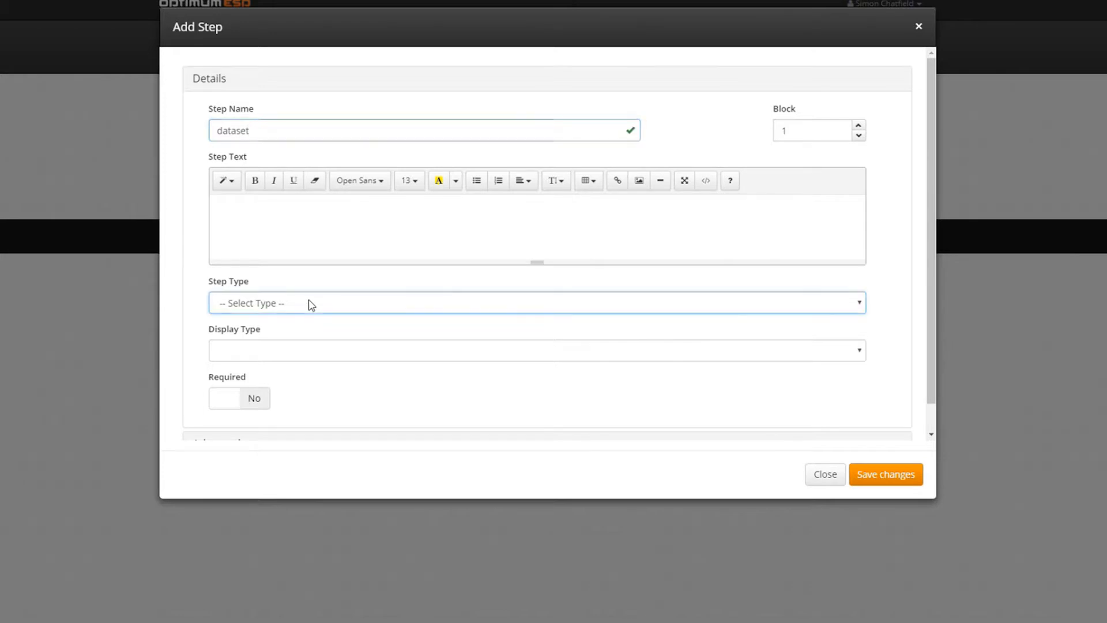
{"action": "left_click", "coordinate": [284, 424]}
{"action": "left_click", "coordinate": [303, 354]}
{"action": "left_click", "coordinate": [309, 410]}
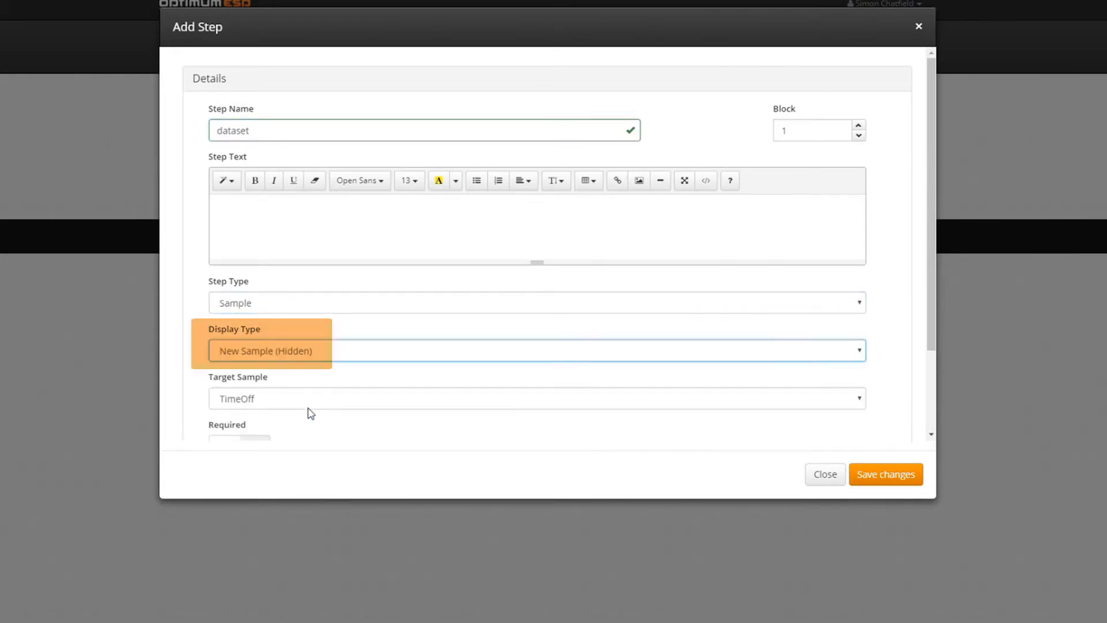
Review the step's Rows mappings and save the dataset step targeting the TimeOff sample.
{"action": "scroll", "coordinate": [235, 389], "scroll_direction": "down", "scroll_amount": 3}
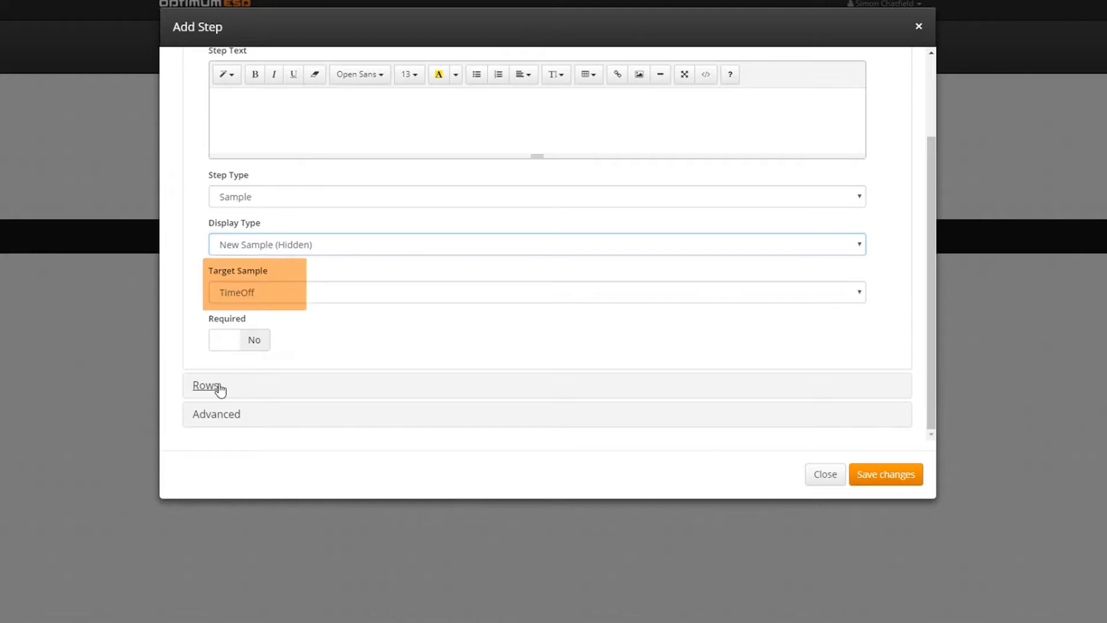
{"action": "left_click", "coordinate": [218, 386]}
{"action": "scroll", "coordinate": [774, 254], "scroll_direction": "down", "scroll_amount": 4}
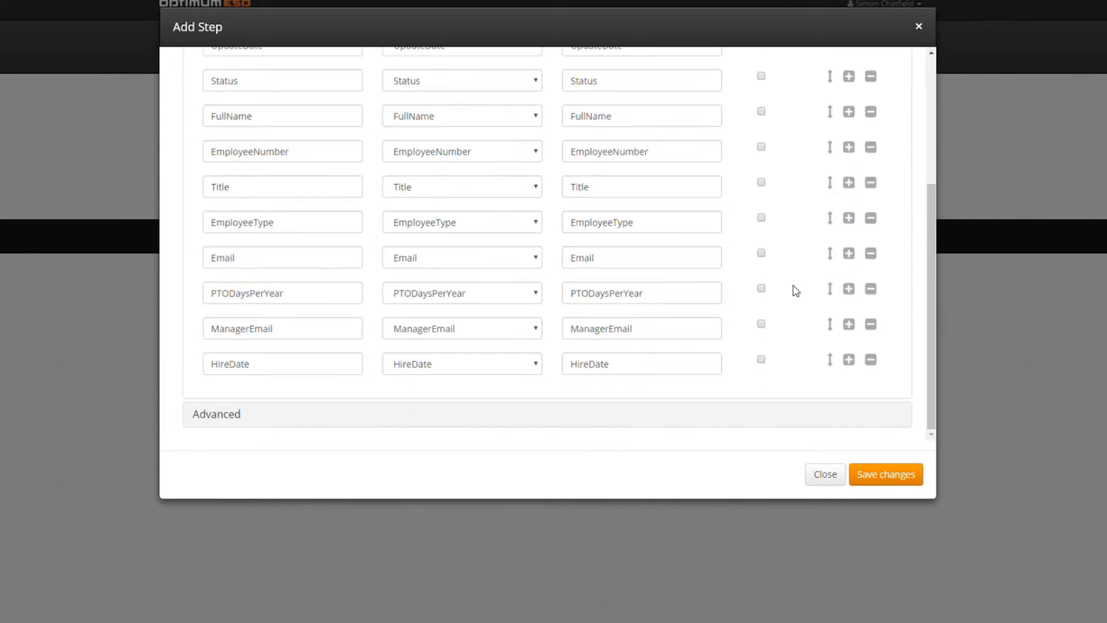
{"action": "scroll", "coordinate": [794, 289], "scroll_direction": "up", "scroll_amount": 4}
{"action": "left_click", "coordinate": [856, 472]}
{"action": "left_click", "coordinate": [861, 209]}
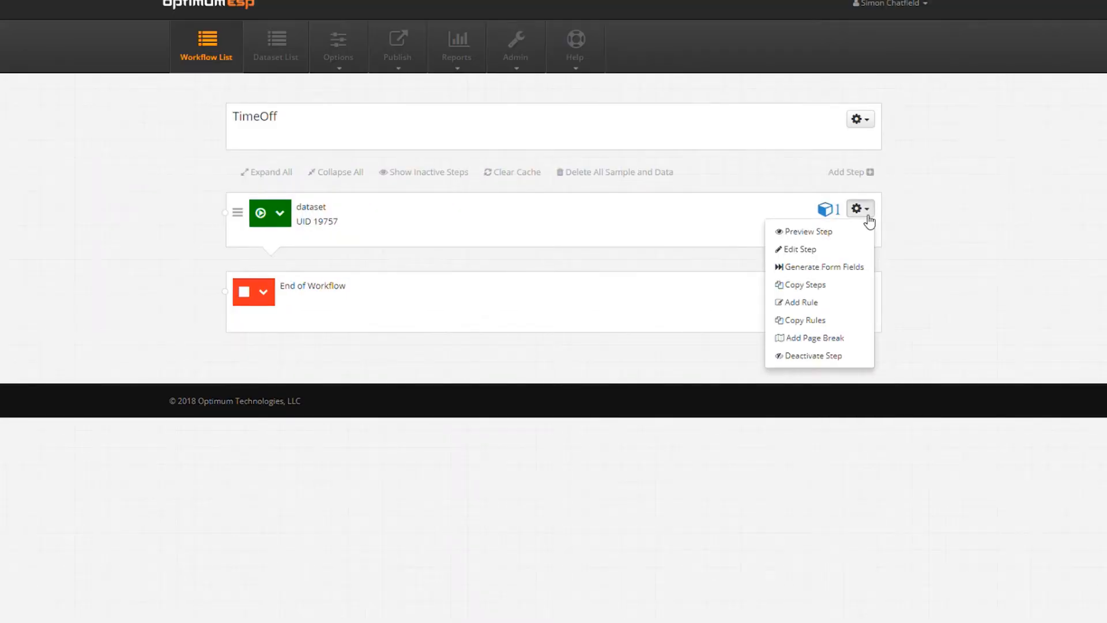
Generate form field steps from the dataset step and deactivate the ID and CreateDate steps.
{"action": "left_click", "coordinate": [852, 263]}
{"action": "left_click", "coordinate": [900, 127]}
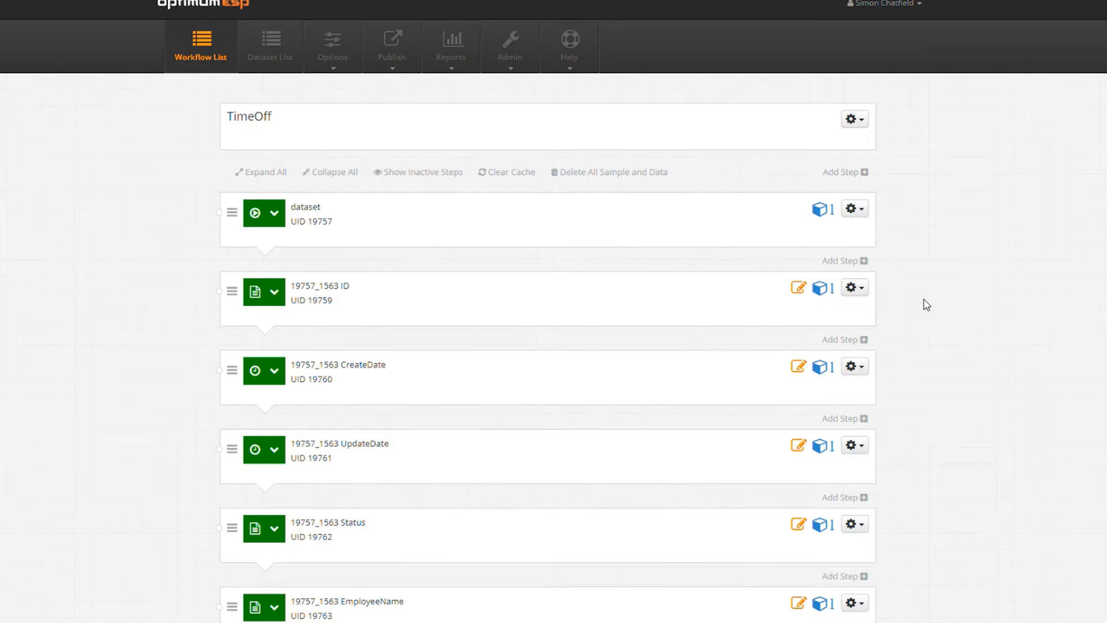
{"action": "left_click", "coordinate": [854, 288]}
{"action": "left_click", "coordinate": [819, 418]}
{"action": "left_click", "coordinate": [855, 287]}
{"action": "left_click", "coordinate": [830, 417]}
Deactivate the UpdateDate, Status, EmployeeName and EmployeeId steps.
{"action": "left_click", "coordinate": [854, 288]}
{"action": "left_click", "coordinate": [833, 422]}
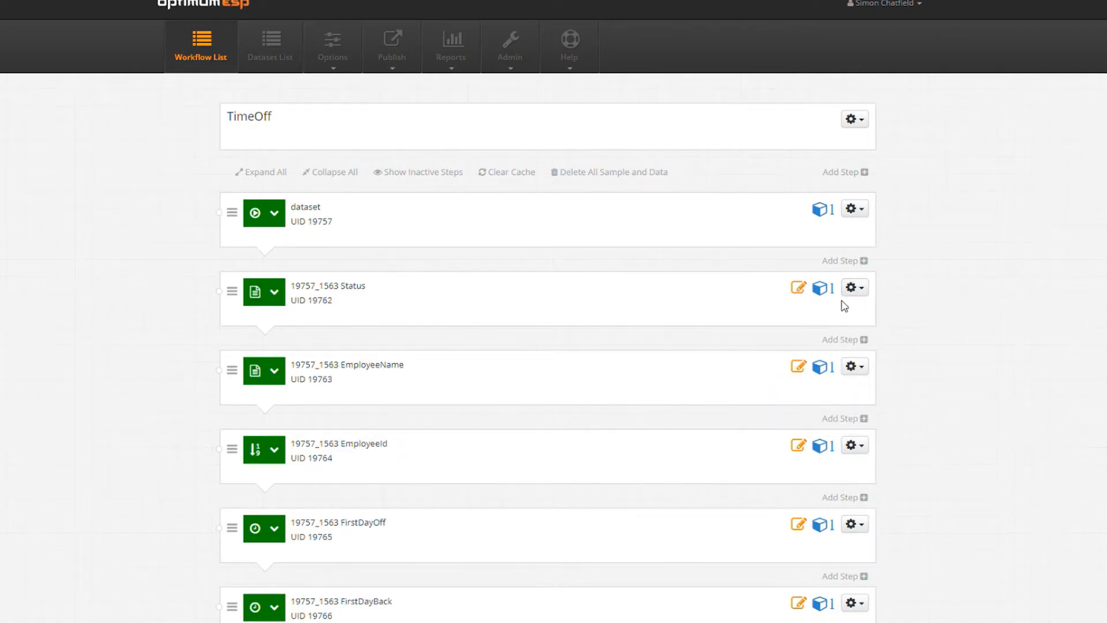
{"action": "left_click", "coordinate": [856, 288]}
{"action": "left_click", "coordinate": [827, 415]}
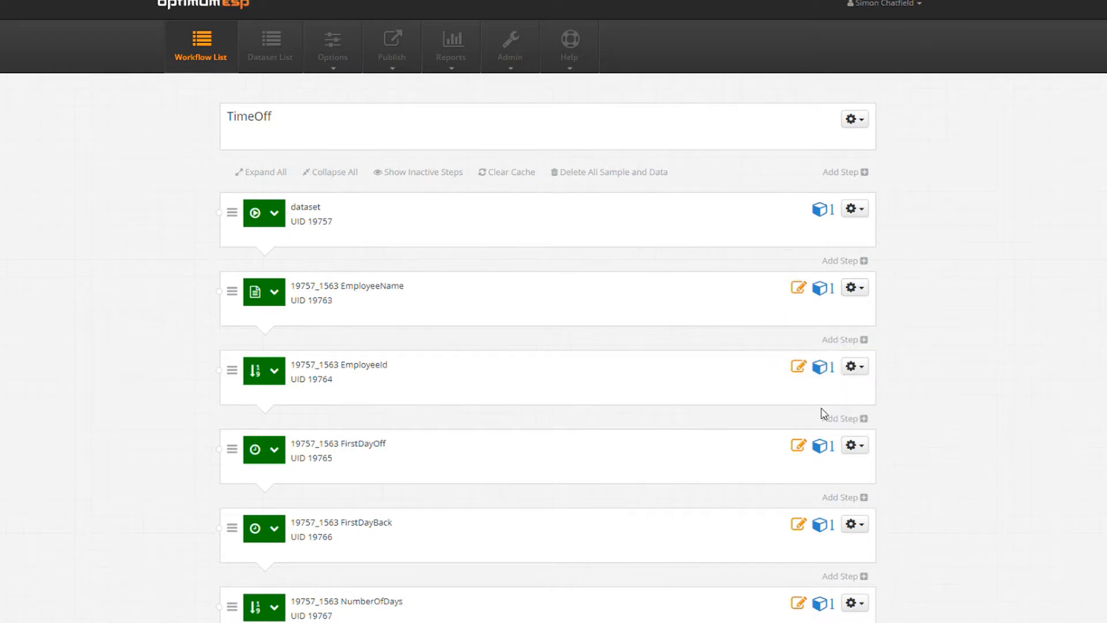
{"action": "left_click", "coordinate": [851, 290]}
{"action": "left_click", "coordinate": [831, 415]}
{"action": "left_click", "coordinate": [862, 297]}
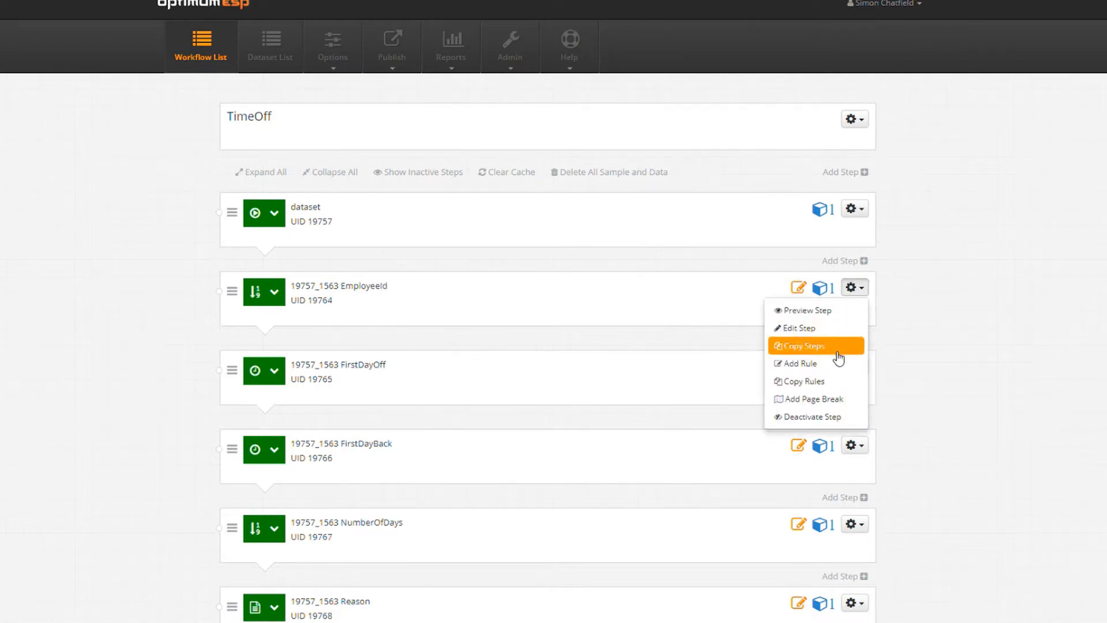
{"action": "left_click", "coordinate": [831, 416]}
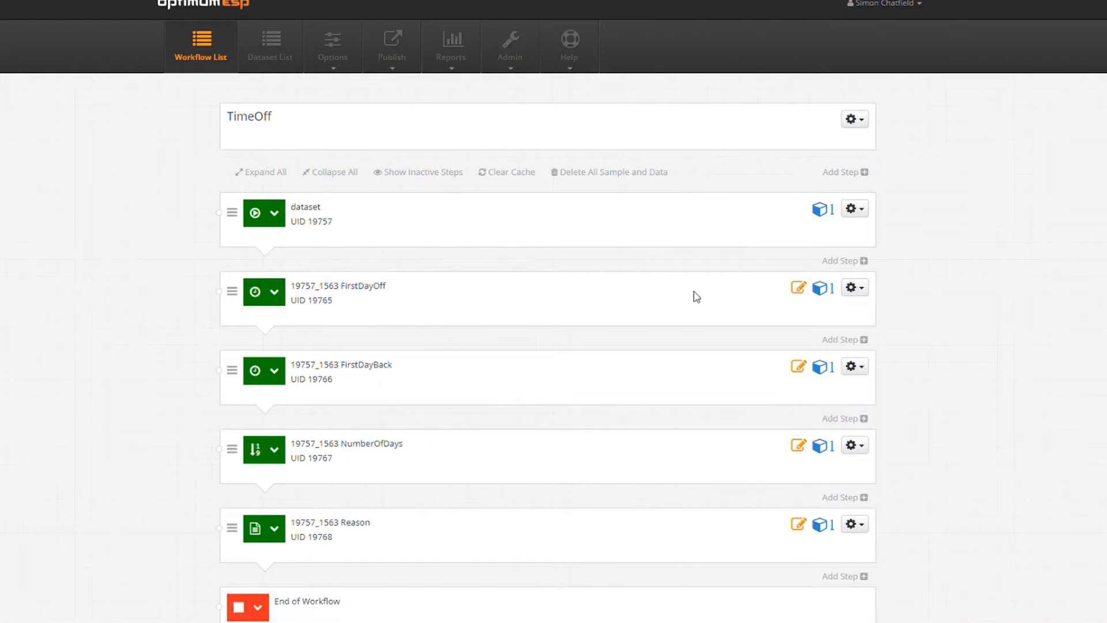
{"action": "left_click", "coordinate": [863, 212]}
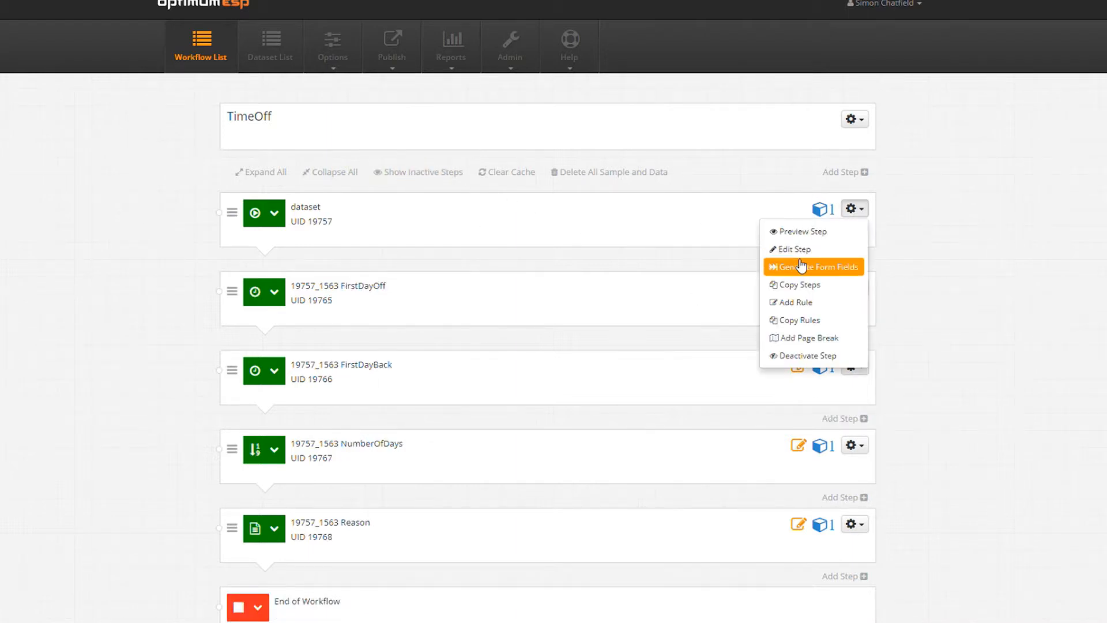
Add an Assignment rule 'set employee name' that assigns [Sample.FullName] to ROW: FullName, and save it.
{"action": "left_click", "coordinate": [804, 302]}
{"action": "left_click", "coordinate": [369, 144]}
{"action": "type", "text": "set employee name"}
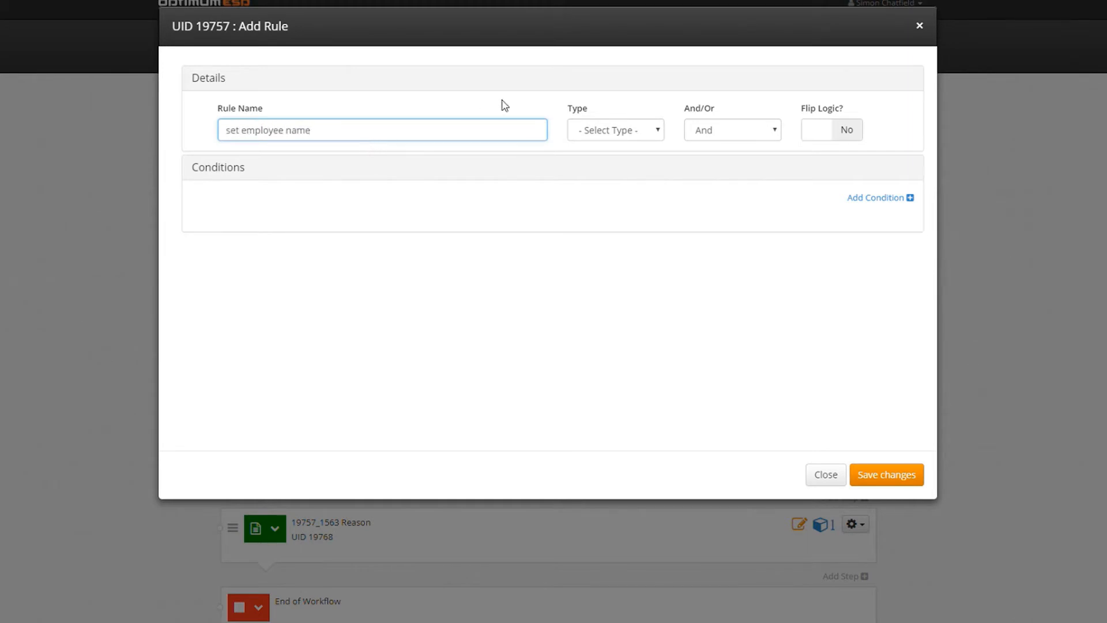
{"action": "left_click", "coordinate": [618, 121]}
{"action": "left_click", "coordinate": [642, 129]}
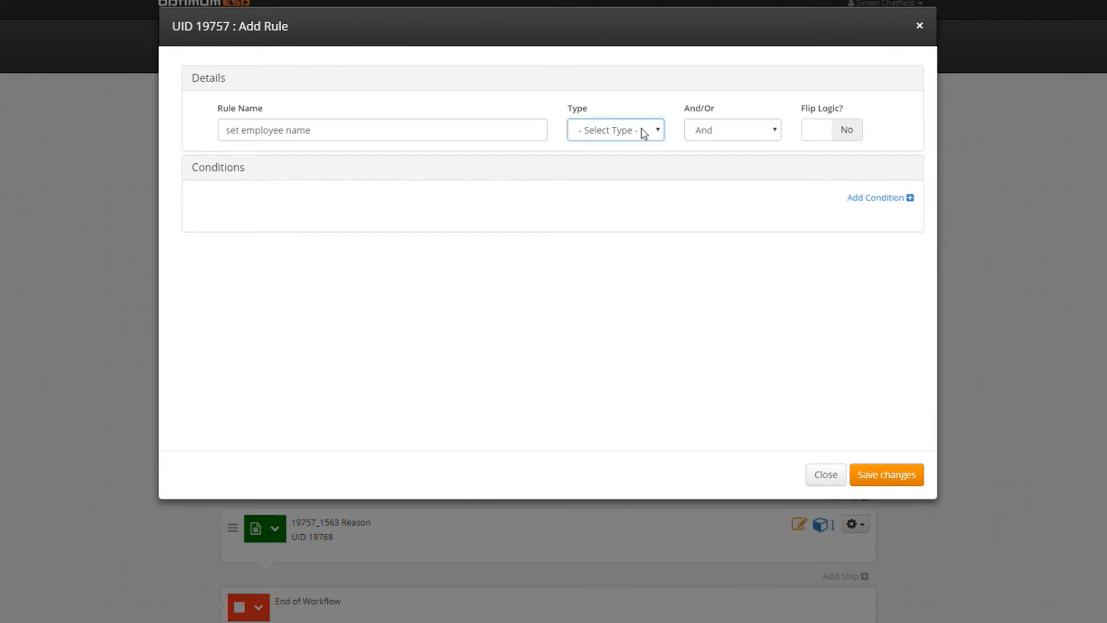
{"action": "left_click", "coordinate": [617, 239]}
{"action": "left_click", "coordinate": [336, 179]}
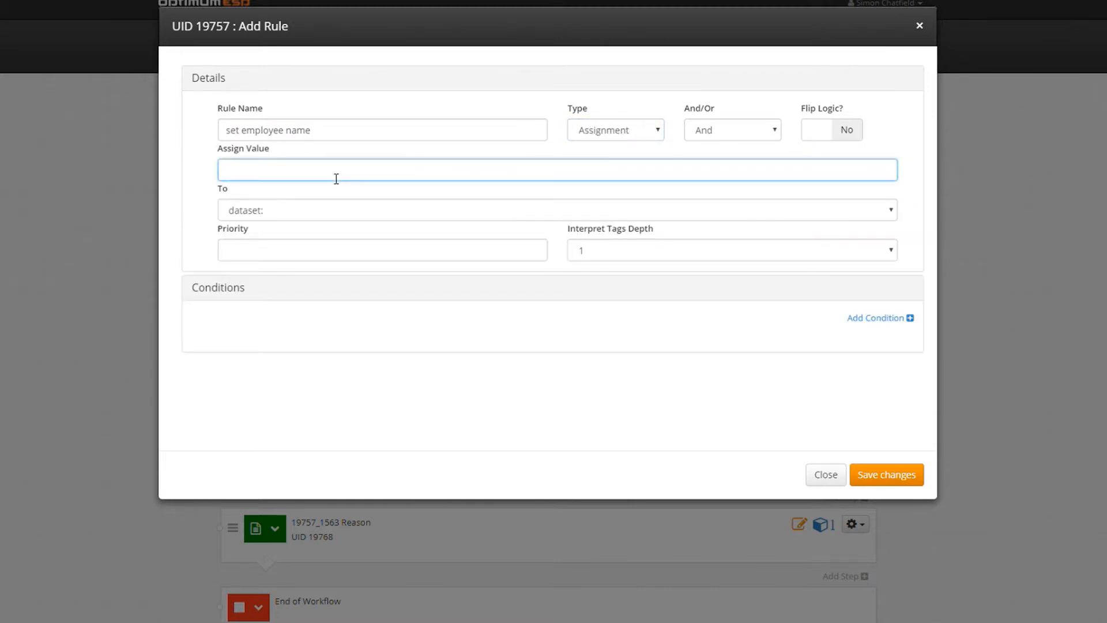
{"action": "type", "text": "[Sample.FullName]"}
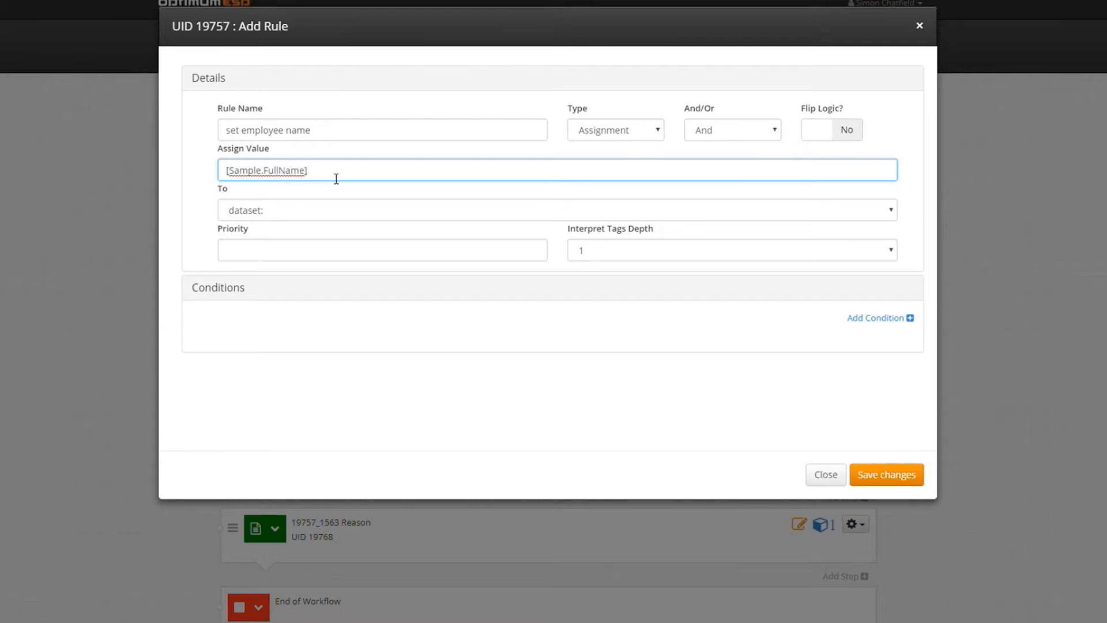
{"action": "left_click", "coordinate": [324, 211]}
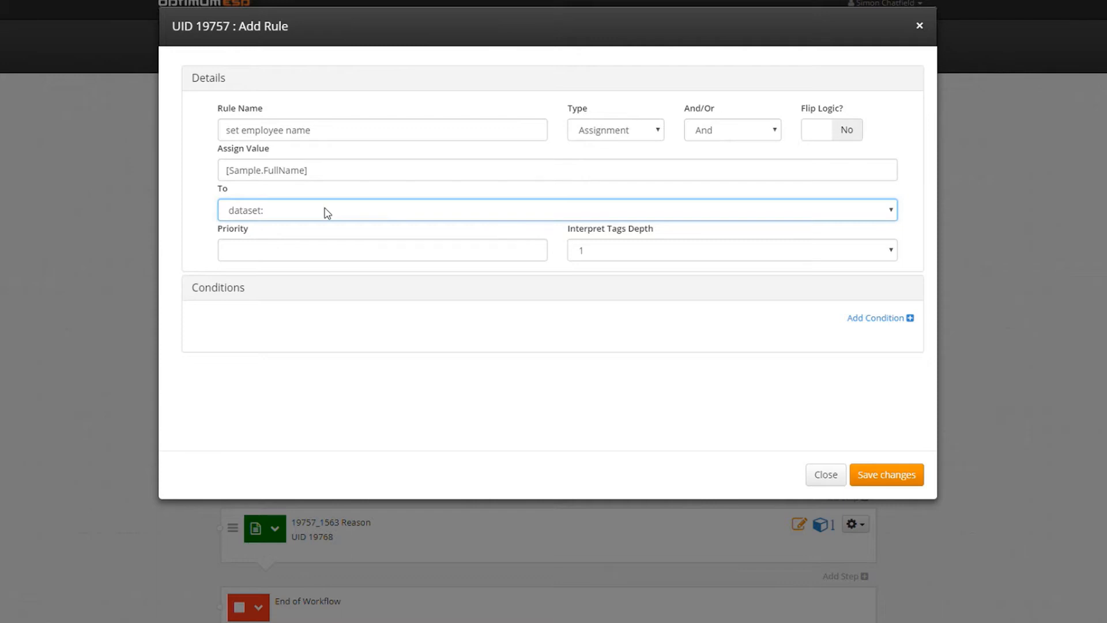
{"action": "left_click", "coordinate": [318, 290]}
{"action": "left_click", "coordinate": [914, 476]}
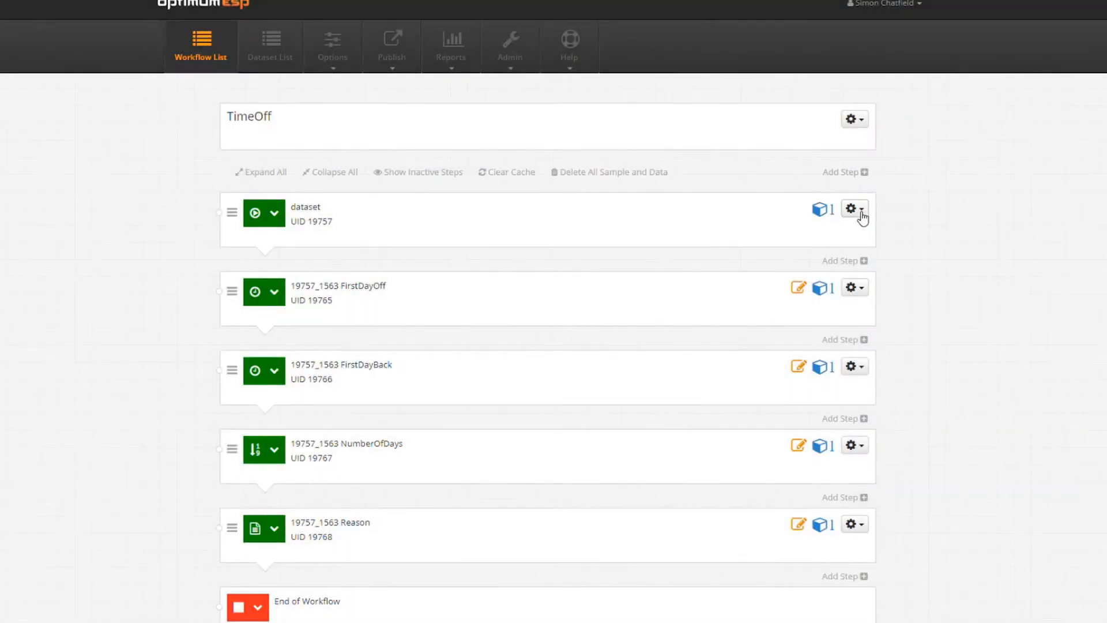
Add a second Assignment rule 'Set employee Id' assigning [Sample.sampleId] to ROW: EmployeeId.
{"action": "left_click", "coordinate": [274, 216]}
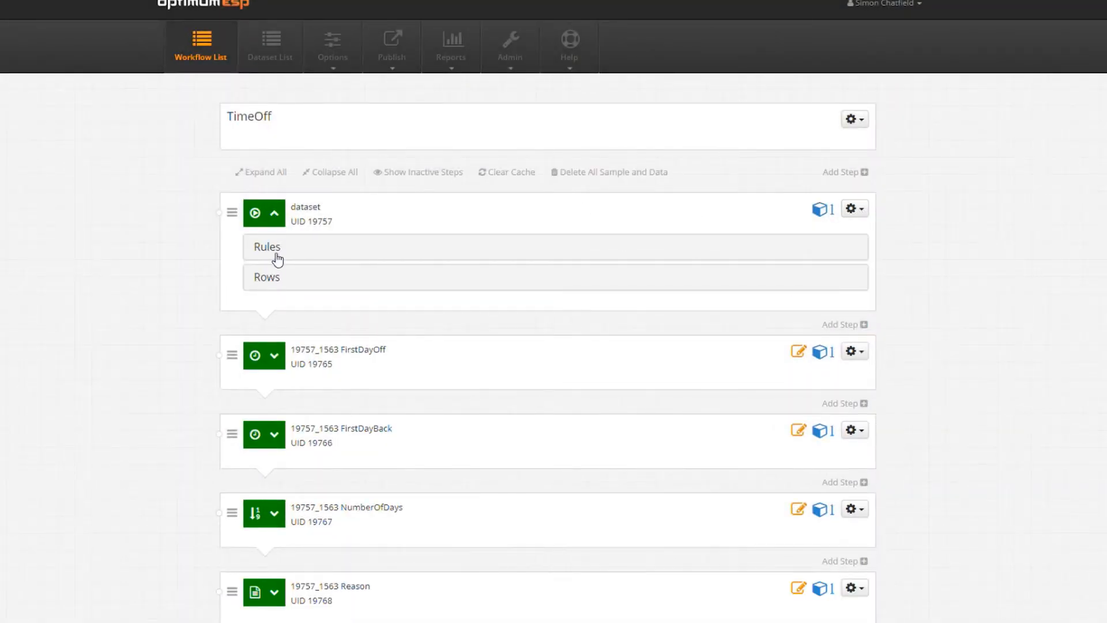
{"action": "left_click", "coordinate": [271, 248]}
{"action": "left_click", "coordinate": [860, 210]}
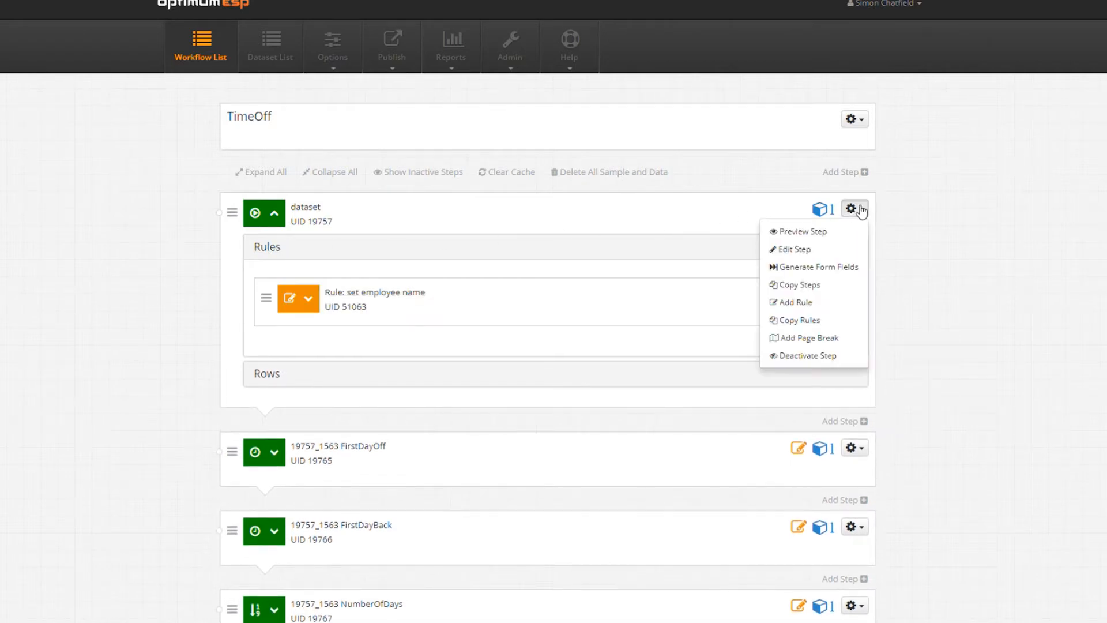
{"action": "left_click", "coordinate": [837, 302]}
{"action": "left_click", "coordinate": [376, 132]}
{"action": "type", "text": "Set employee Id"}
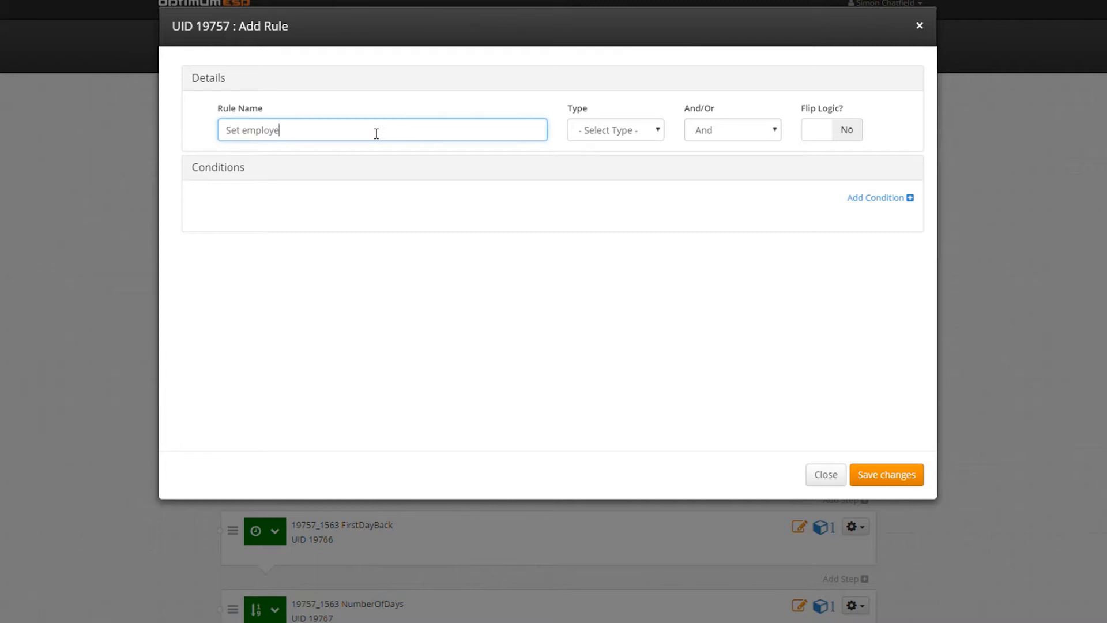
{"action": "left_click", "coordinate": [609, 130]}
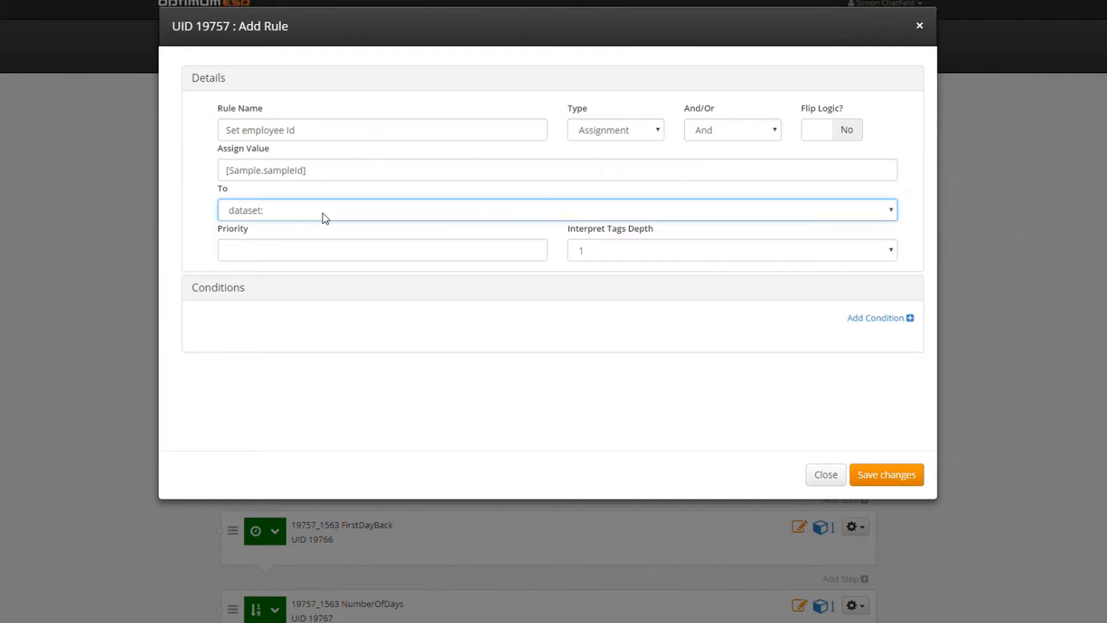
{"action": "left_click", "coordinate": [318, 303]}
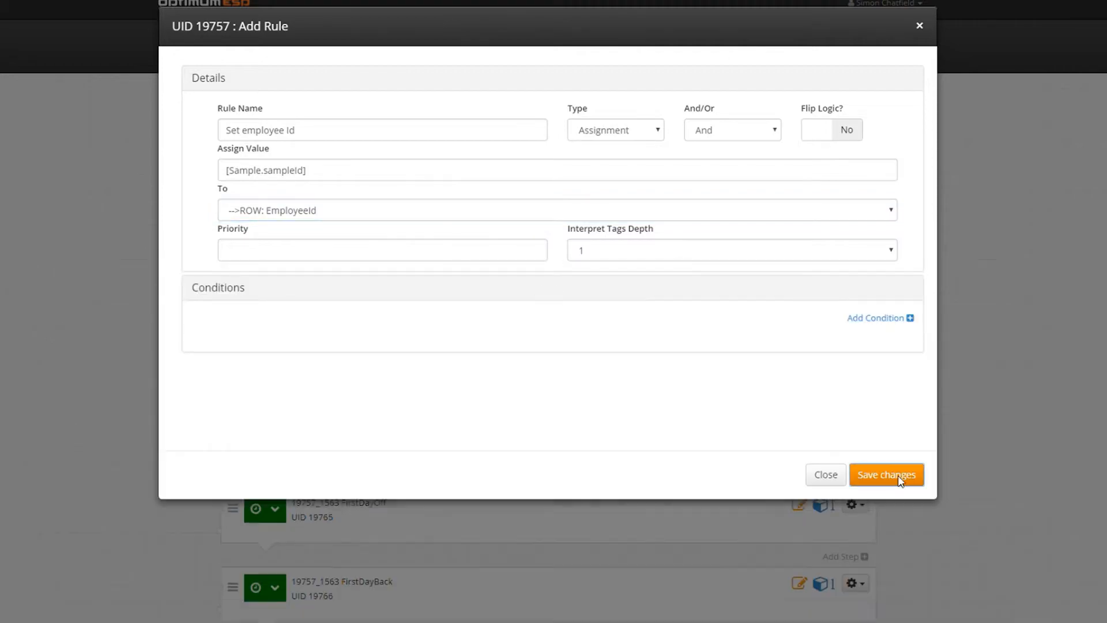
{"action": "left_click", "coordinate": [887, 472]}
{"action": "left_click", "coordinate": [866, 126]}
{"action": "left_click", "coordinate": [821, 137]}
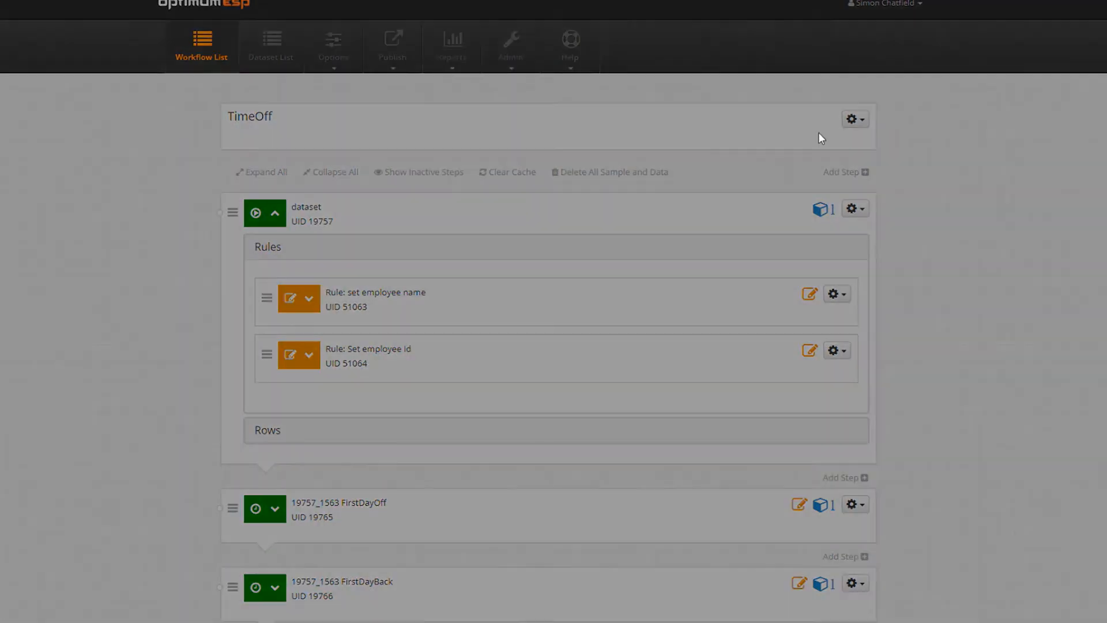
Change the TimeOff workflow type from Default to WorkFlow and save.
{"action": "left_click", "coordinate": [672, 148]}
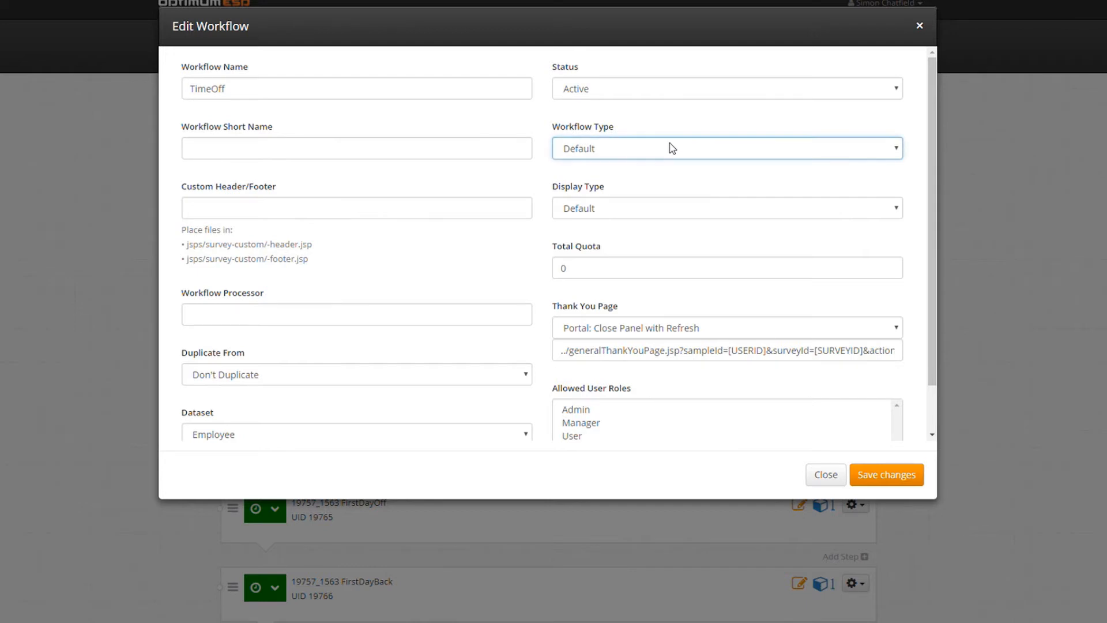
{"action": "left_click", "coordinate": [663, 216]}
{"action": "left_click", "coordinate": [876, 475]}
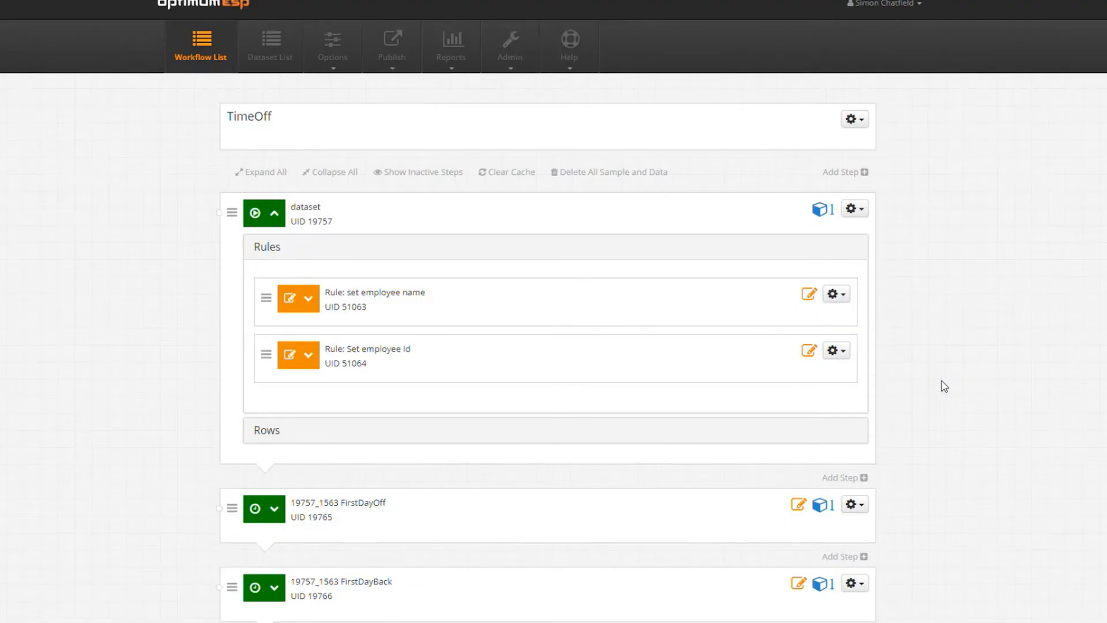
Add a new dataset-step rule named 'set to new' of type Assignment.
{"action": "left_click", "coordinate": [855, 209]}
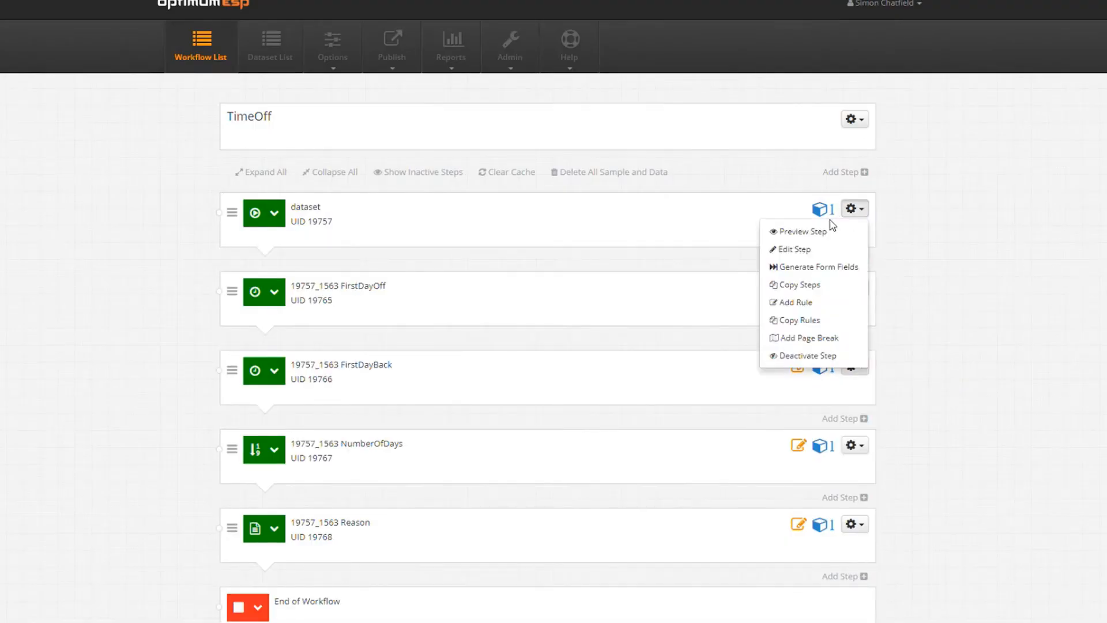
{"action": "left_click", "coordinate": [810, 302]}
{"action": "left_click", "coordinate": [303, 144]}
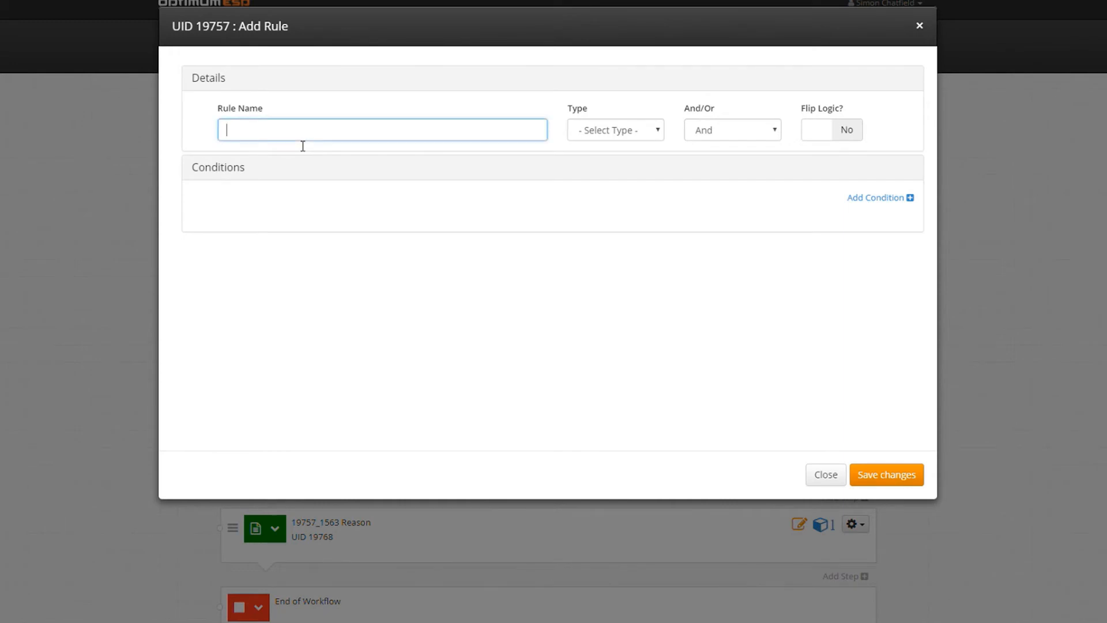
{"action": "type", "text": "set to new"}
{"action": "left_click", "coordinate": [639, 129]}
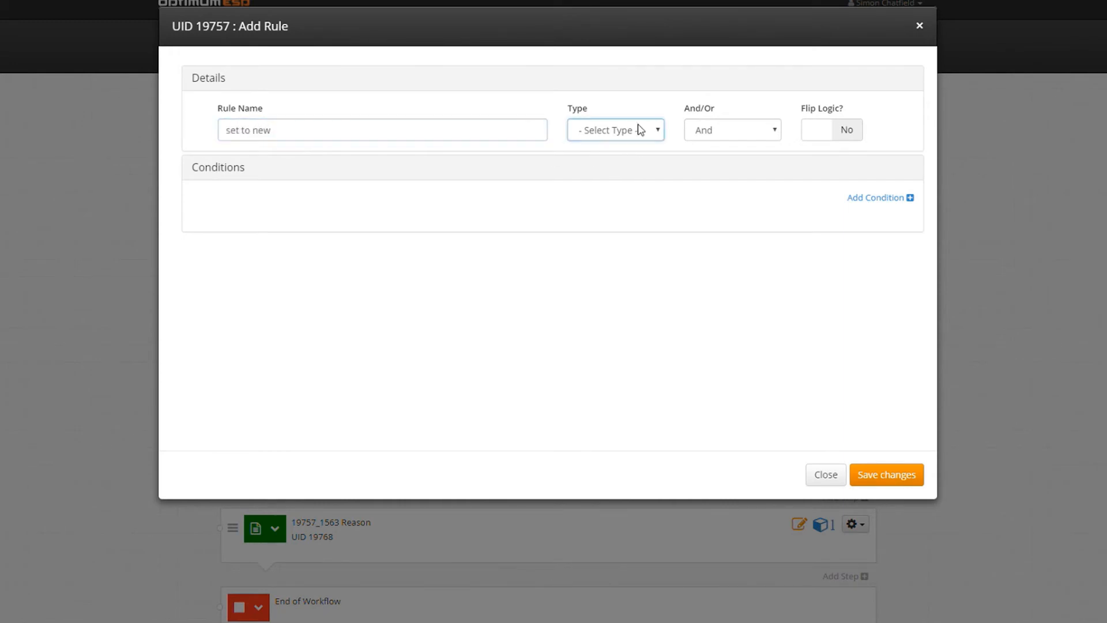
{"action": "left_click", "coordinate": [621, 238]}
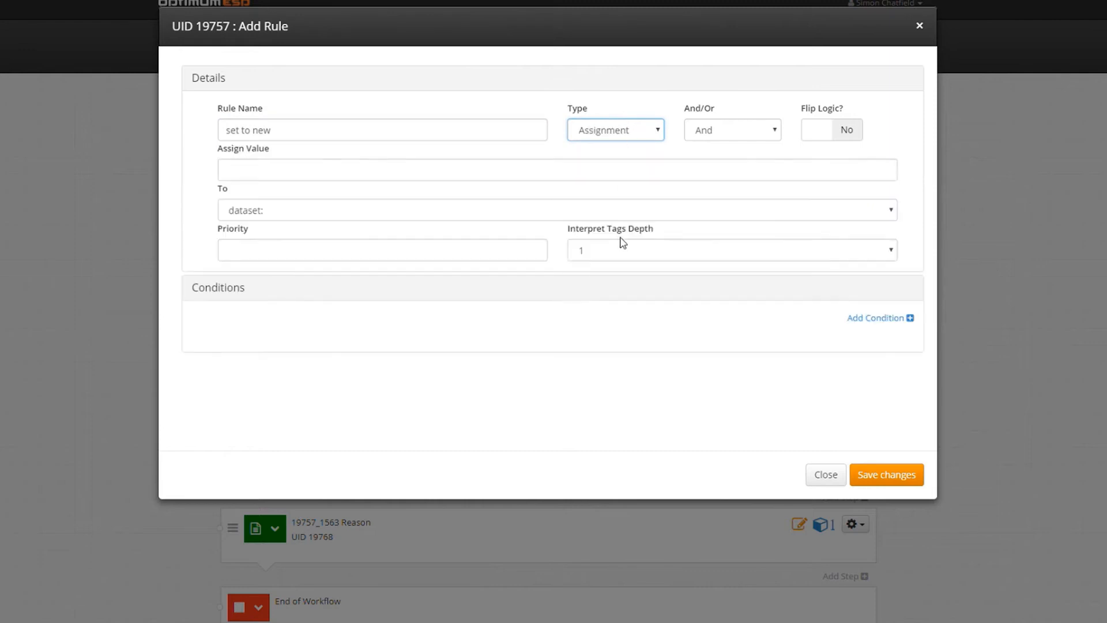
Make the rule assign New to ROW: Status, save it, and clear the cache.
{"action": "left_click", "coordinate": [330, 179]}
{"action": "type", "text": "New"}
{"action": "key", "text": "Tab"}
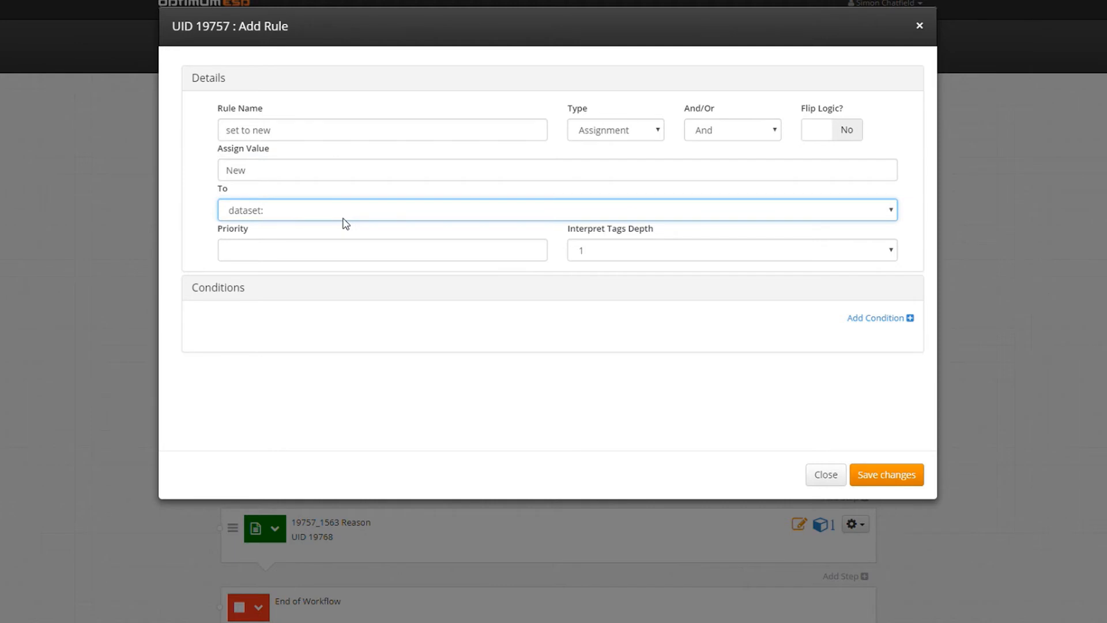
{"action": "key", "text": "Down"}
{"action": "left_click", "coordinate": [885, 472]}
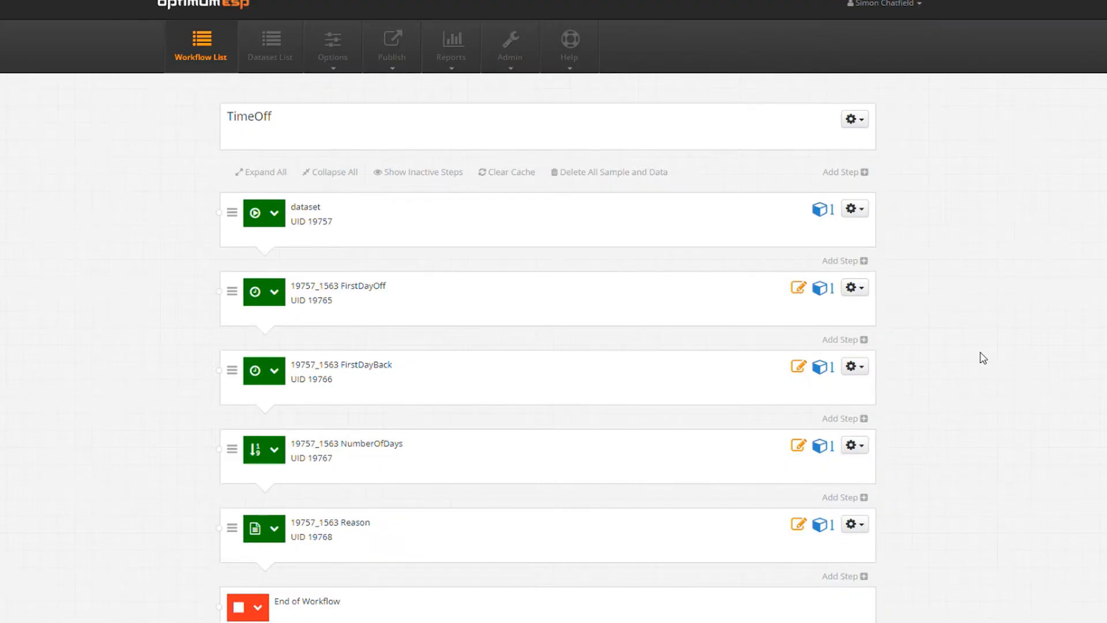
{"action": "left_click", "coordinate": [503, 173]}
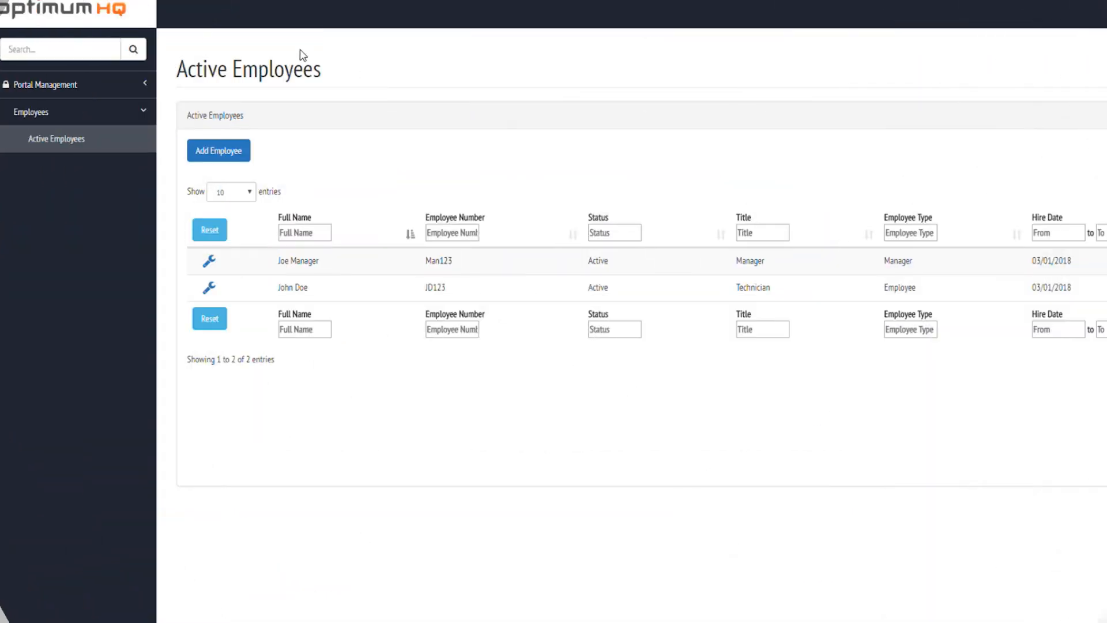
{"action": "left_click", "coordinate": [35, 85]}
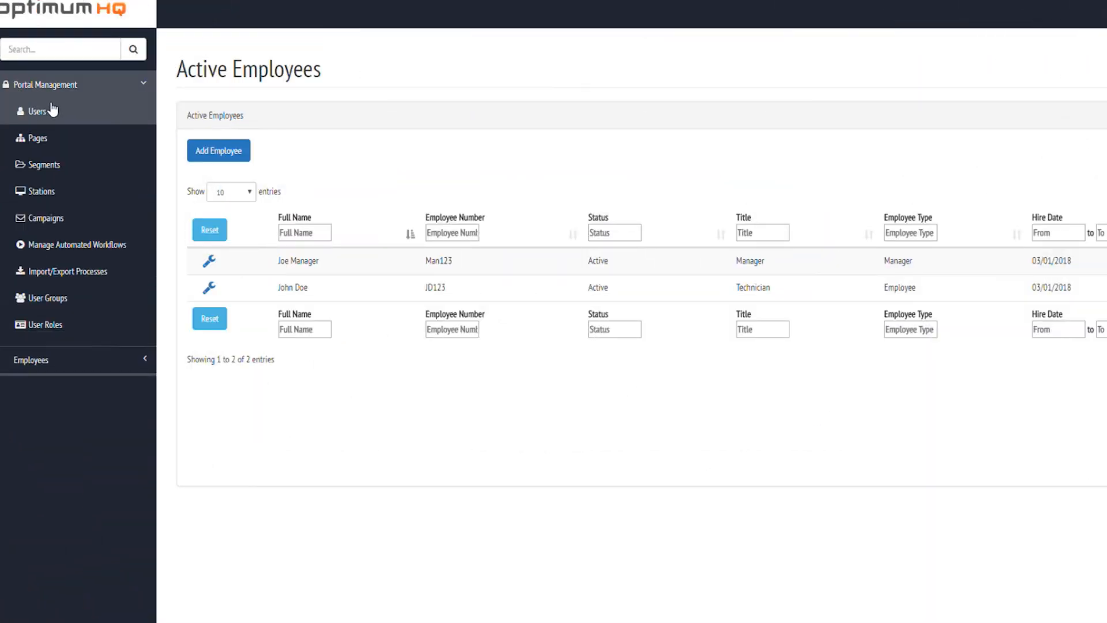
Append ',New Time Off=2392' to the Active Employees page actions and save the page.
{"action": "left_click", "coordinate": [56, 138]}
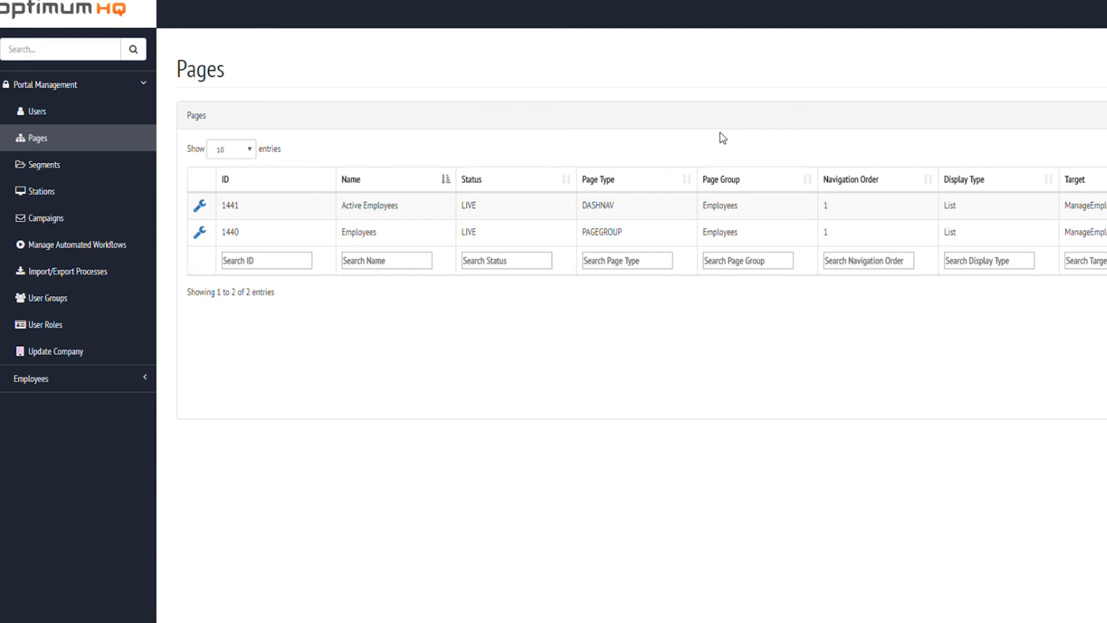
{"action": "left_click", "coordinate": [200, 206]}
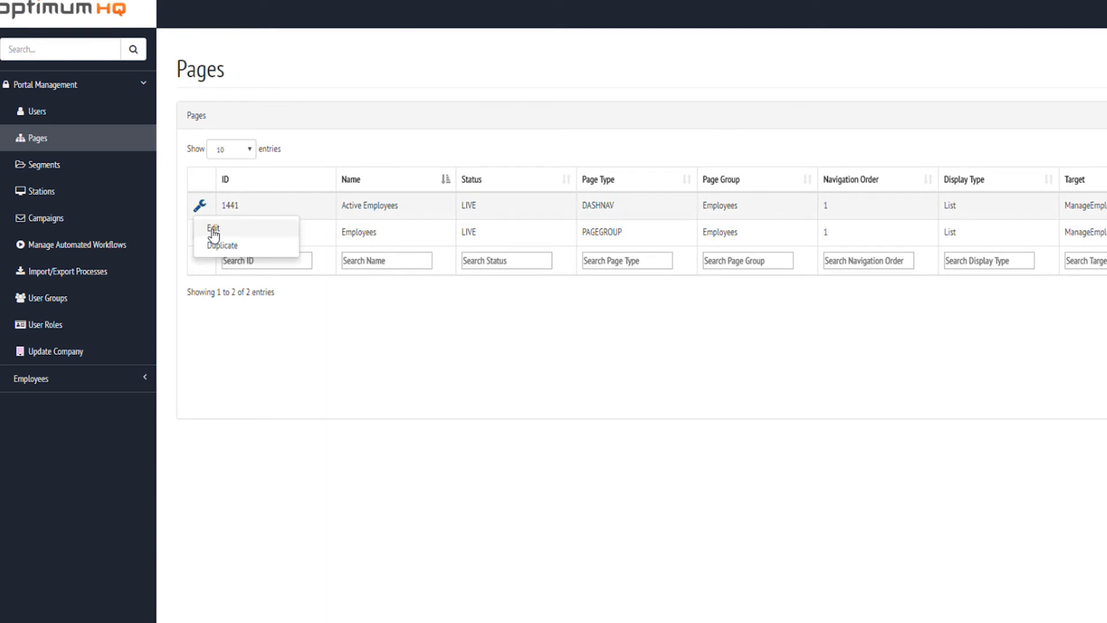
{"action": "left_click", "coordinate": [211, 227]}
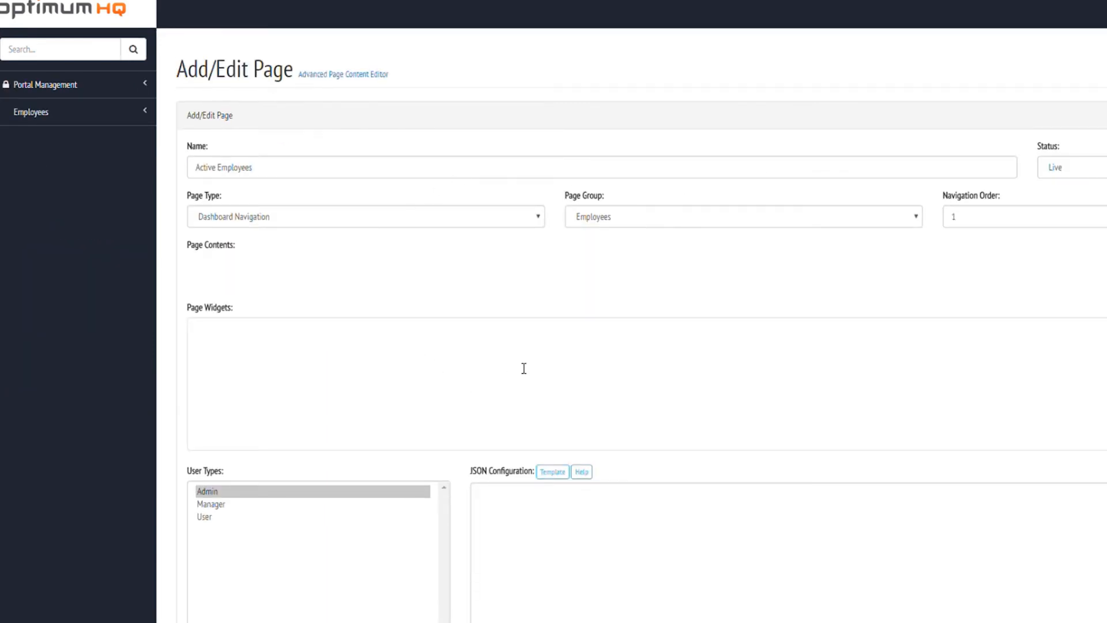
{"action": "scroll", "coordinate": [524, 368], "scroll_direction": "down", "scroll_amount": 7}
{"action": "left_click", "coordinate": [883, 380]}
{"action": "type", "text": ","}
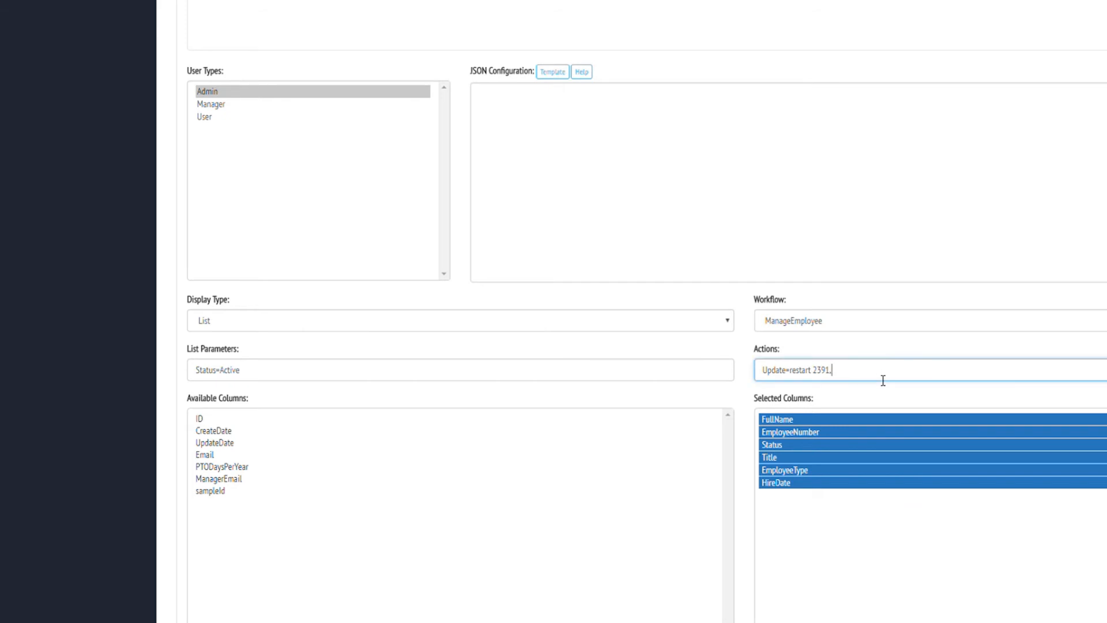
{"action": "type", "text": "New"}
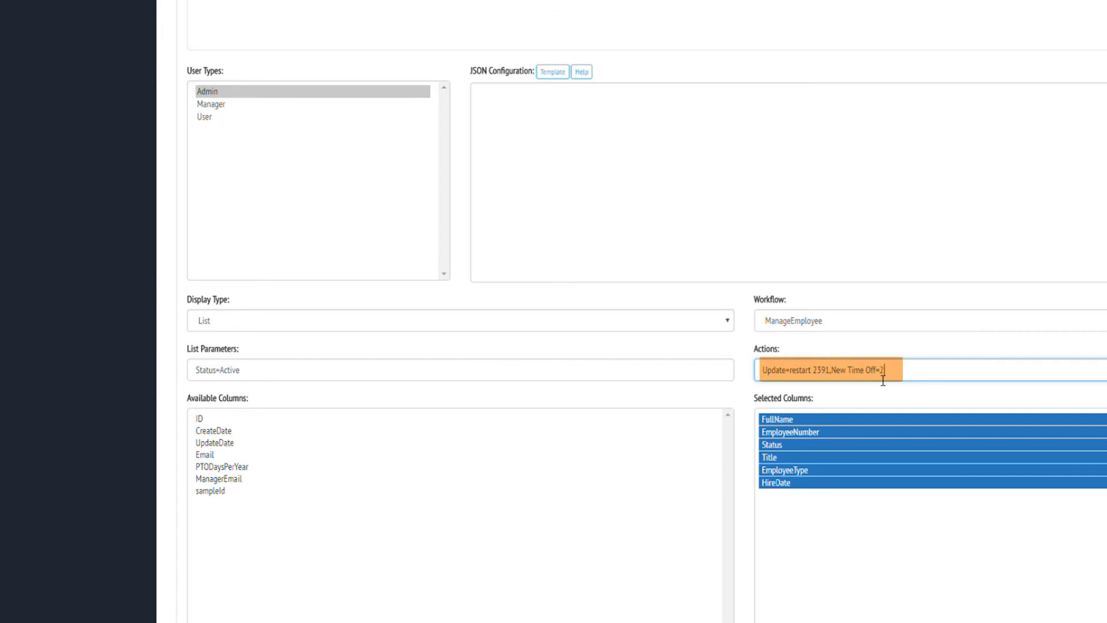
{"action": "type", "text": "Time Off=2392"}
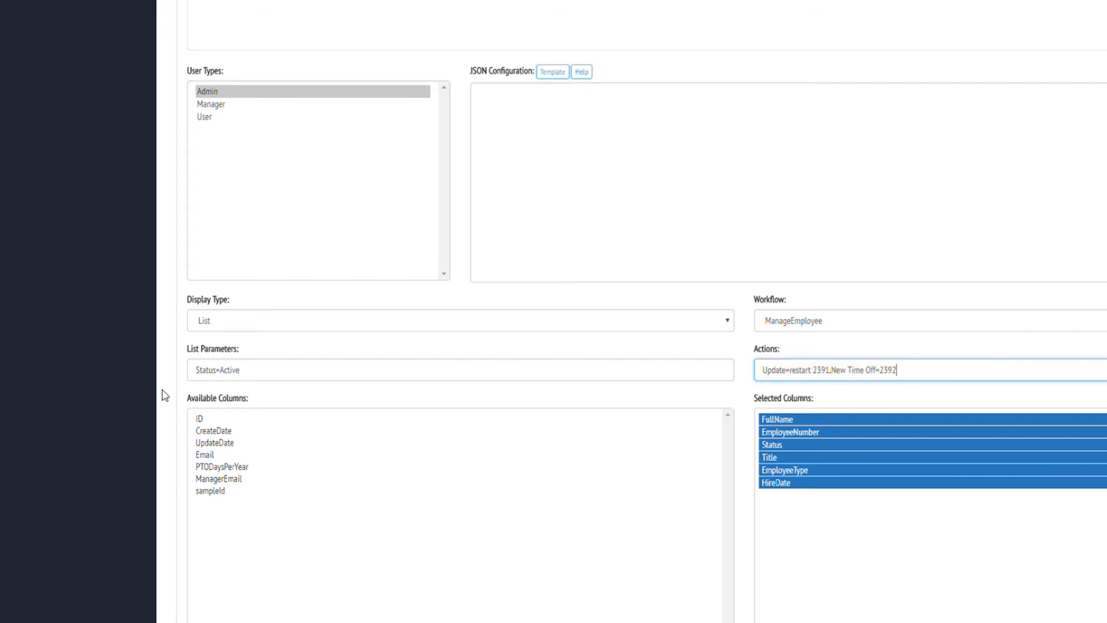
{"action": "scroll", "coordinate": [173, 421], "scroll_direction": "down", "scroll_amount": 3}
{"action": "left_click", "coordinate": [201, 616]}
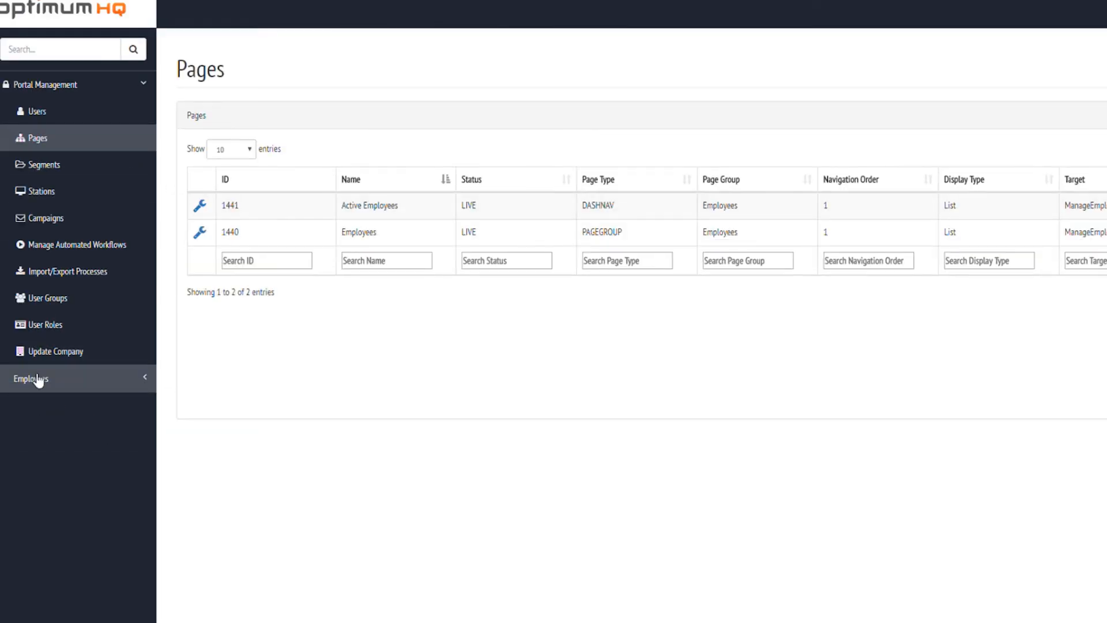
{"action": "left_click", "coordinate": [41, 384]}
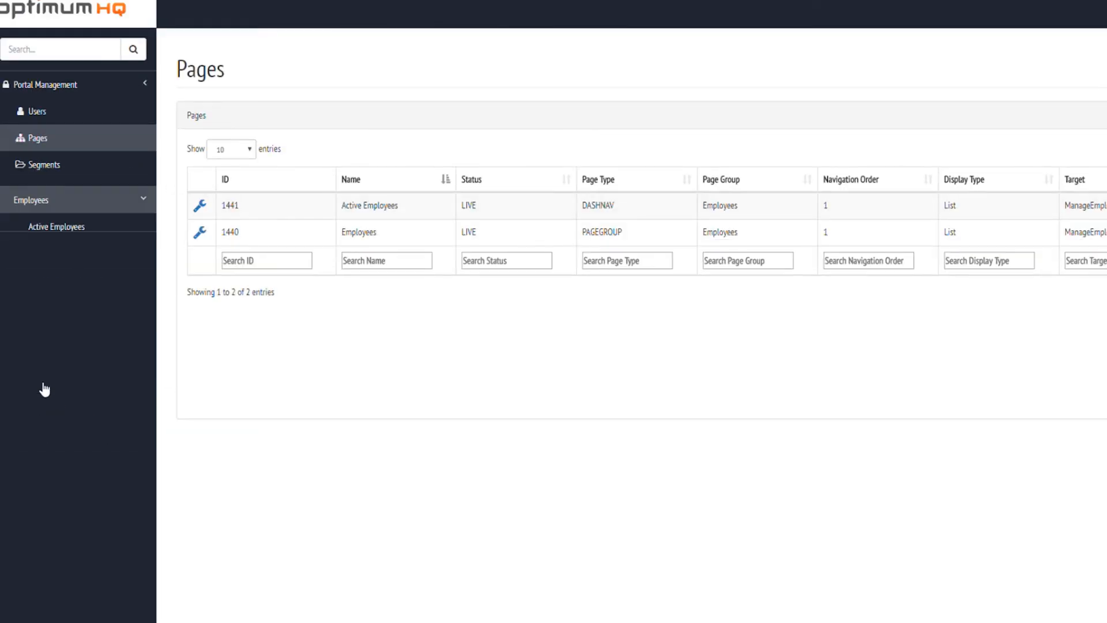
Start a New Time Off request for the second active employee.
{"action": "left_click", "coordinate": [72, 143]}
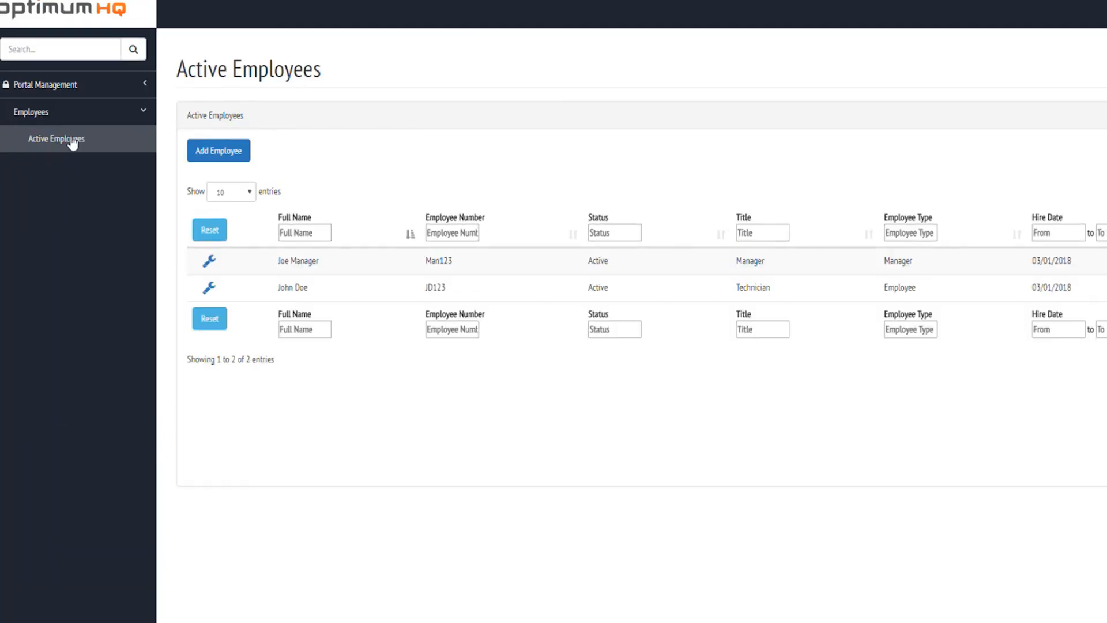
{"action": "left_click", "coordinate": [213, 288]}
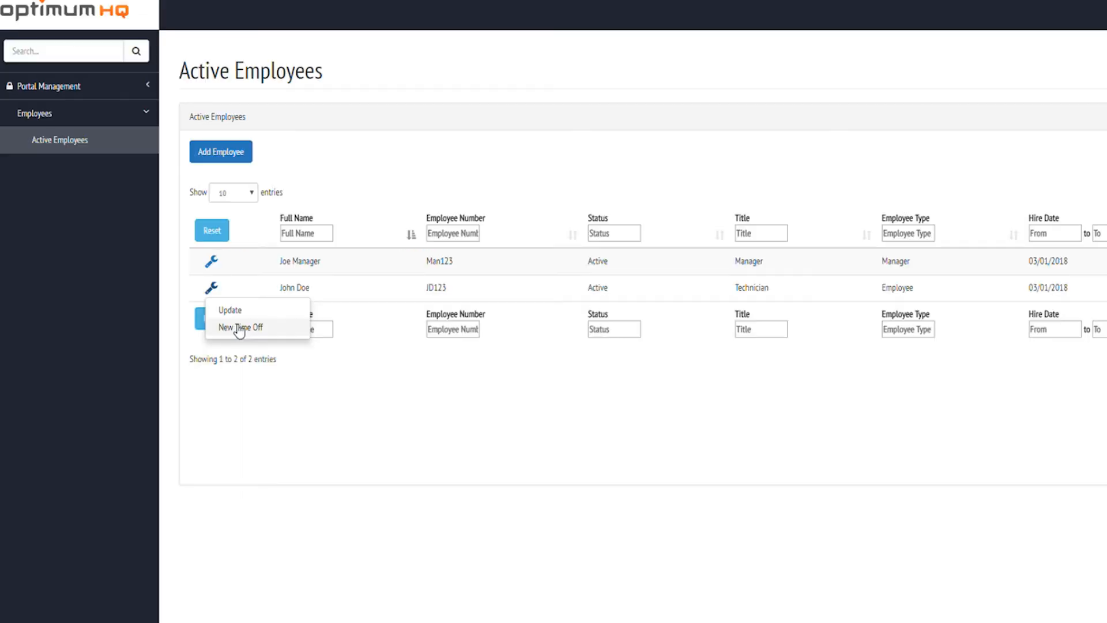
{"action": "left_click", "coordinate": [239, 328]}
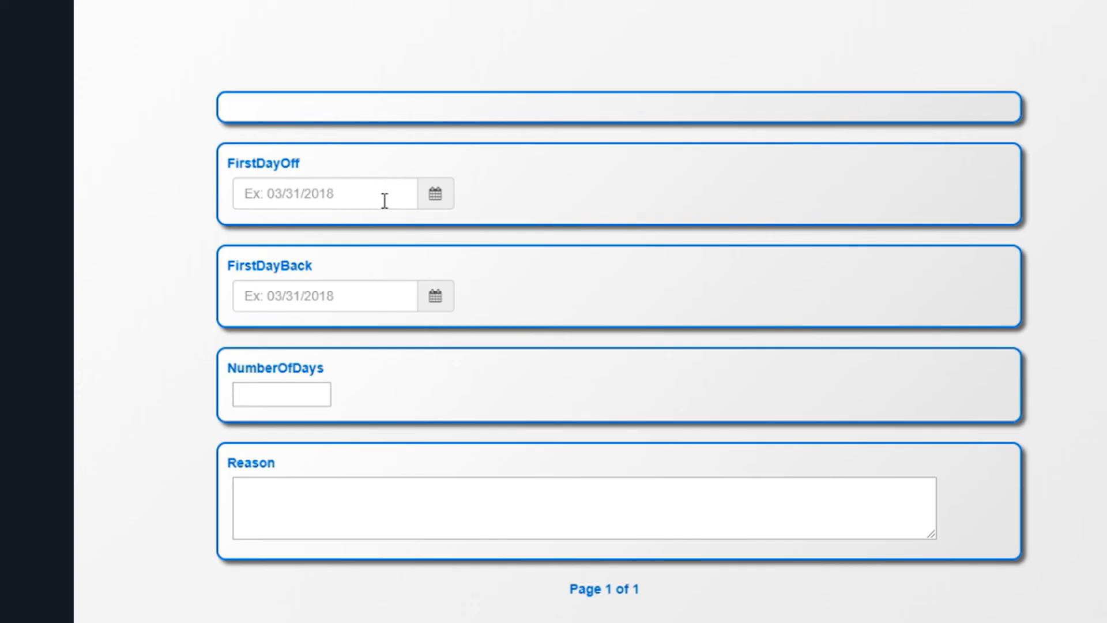
Enter first day off 04/05/2018, first day back 04/09/2018, 2 days, reason Vacation, and save.
{"action": "left_click", "coordinate": [601, 232]}
{"action": "left_click", "coordinate": [469, 236]}
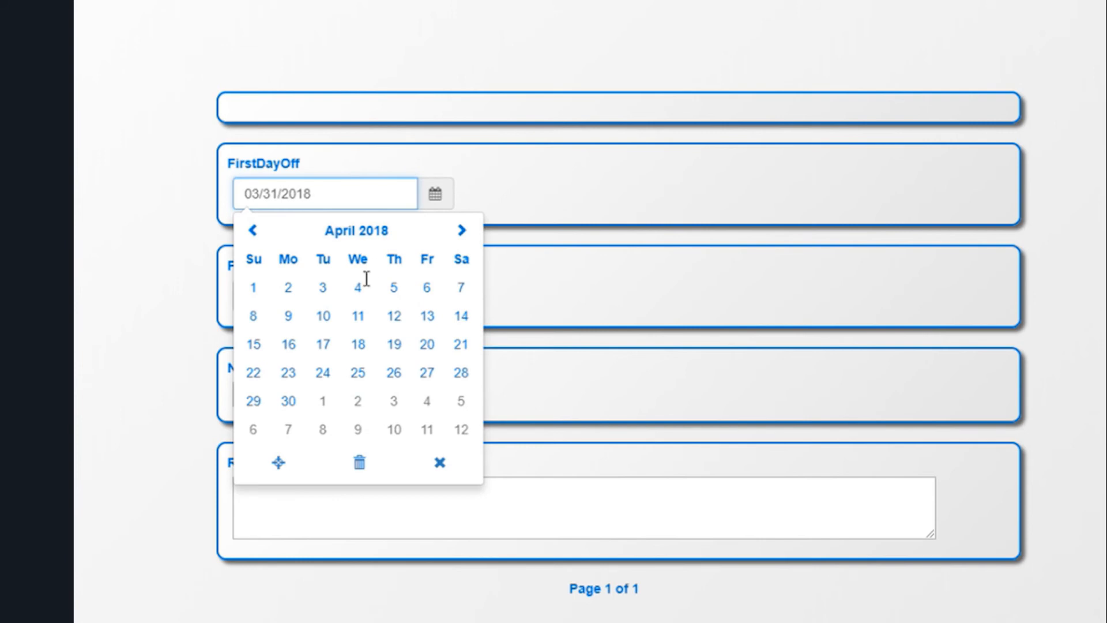
{"action": "left_click", "coordinate": [396, 287]}
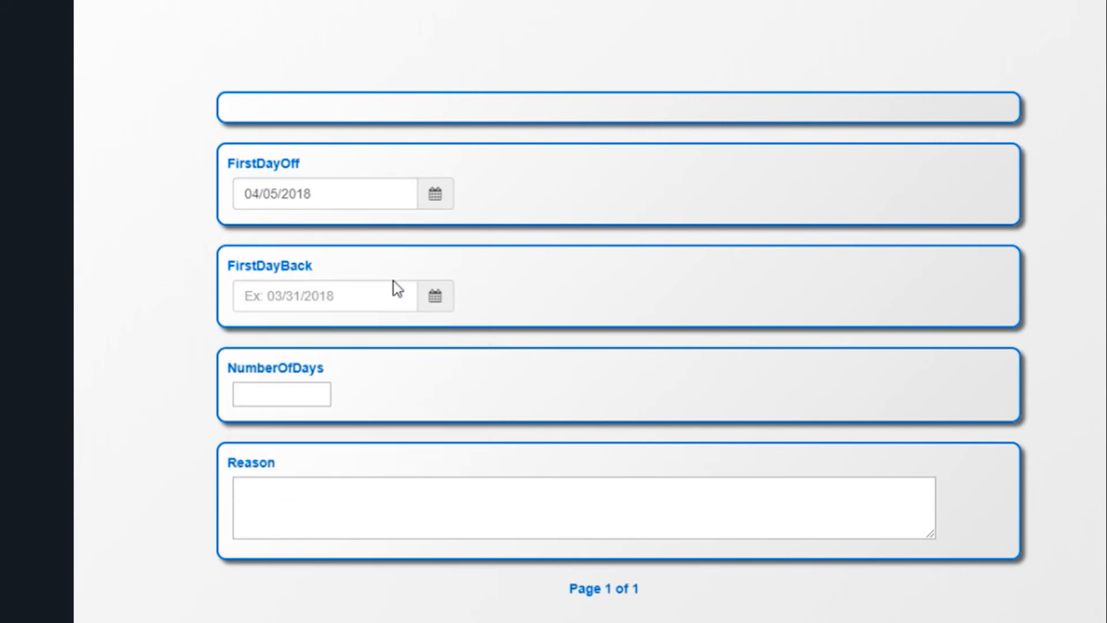
{"action": "left_click", "coordinate": [404, 303]}
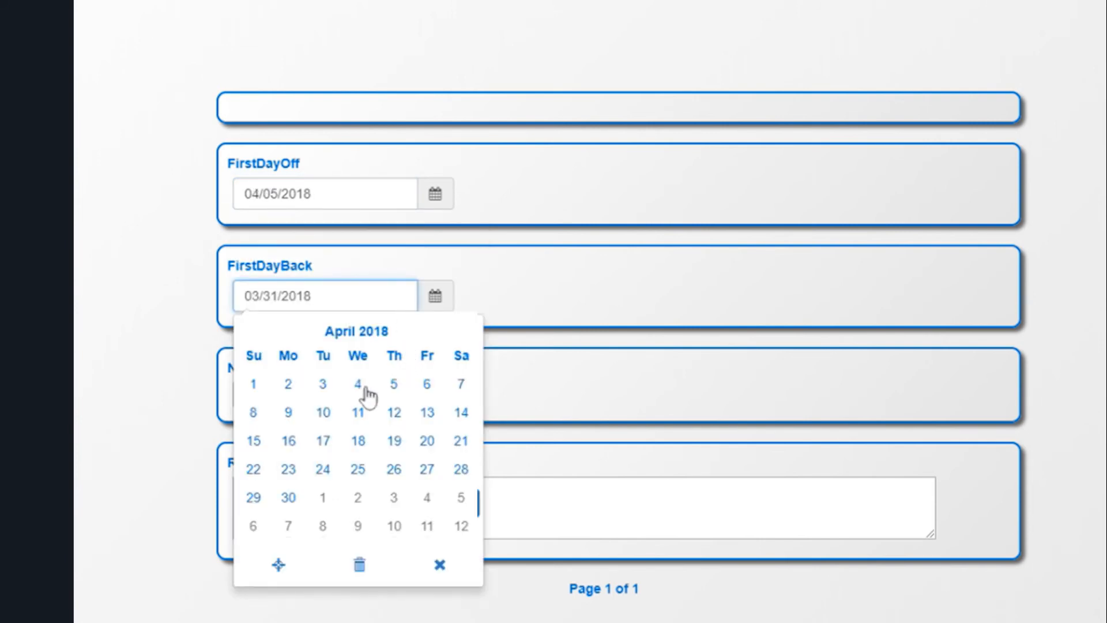
{"action": "left_click", "coordinate": [288, 413]}
{"action": "left_click", "coordinate": [296, 403]}
{"action": "type", "text": "2"}
{"action": "left_click", "coordinate": [394, 496]}
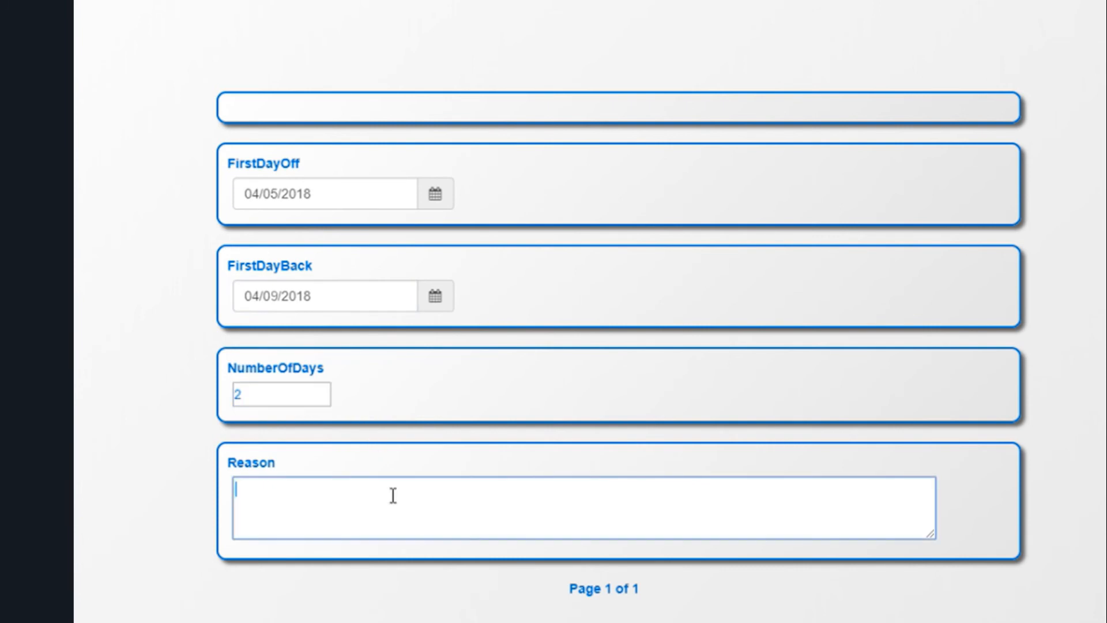
{"action": "type", "text": "Vacation"}
{"action": "scroll", "coordinate": [408, 479], "scroll_direction": "down", "scroll_amount": 2}
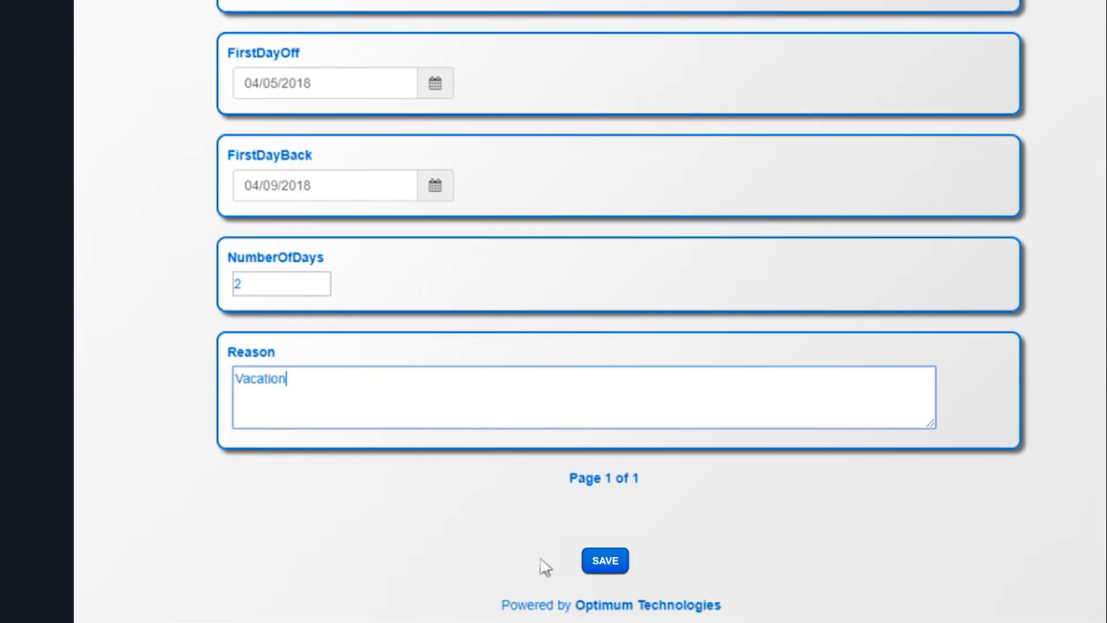
{"action": "left_click", "coordinate": [612, 570]}
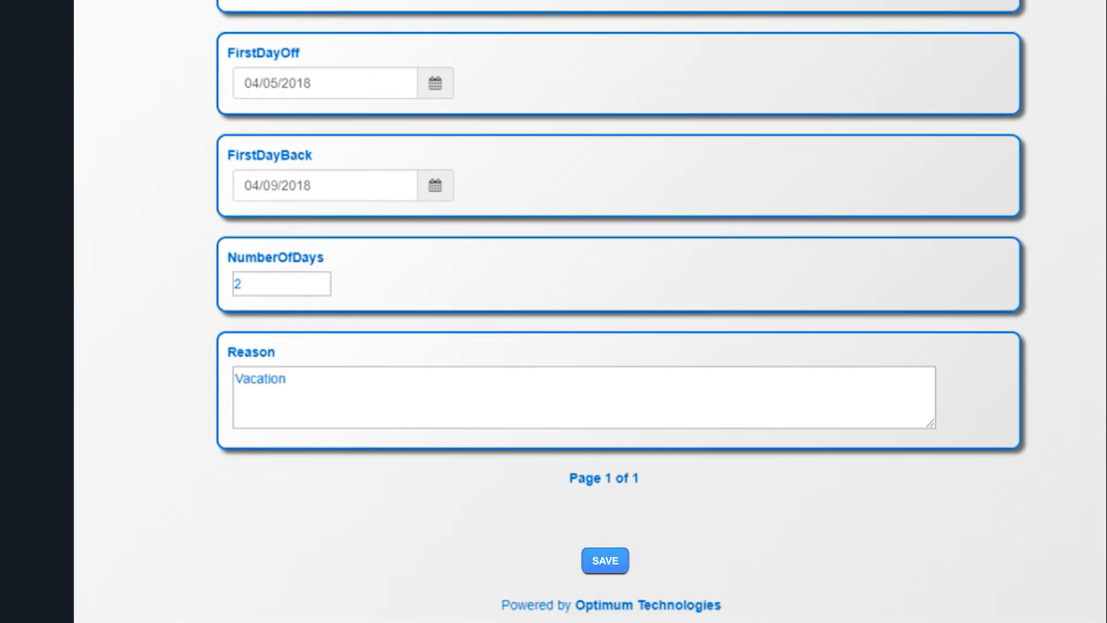